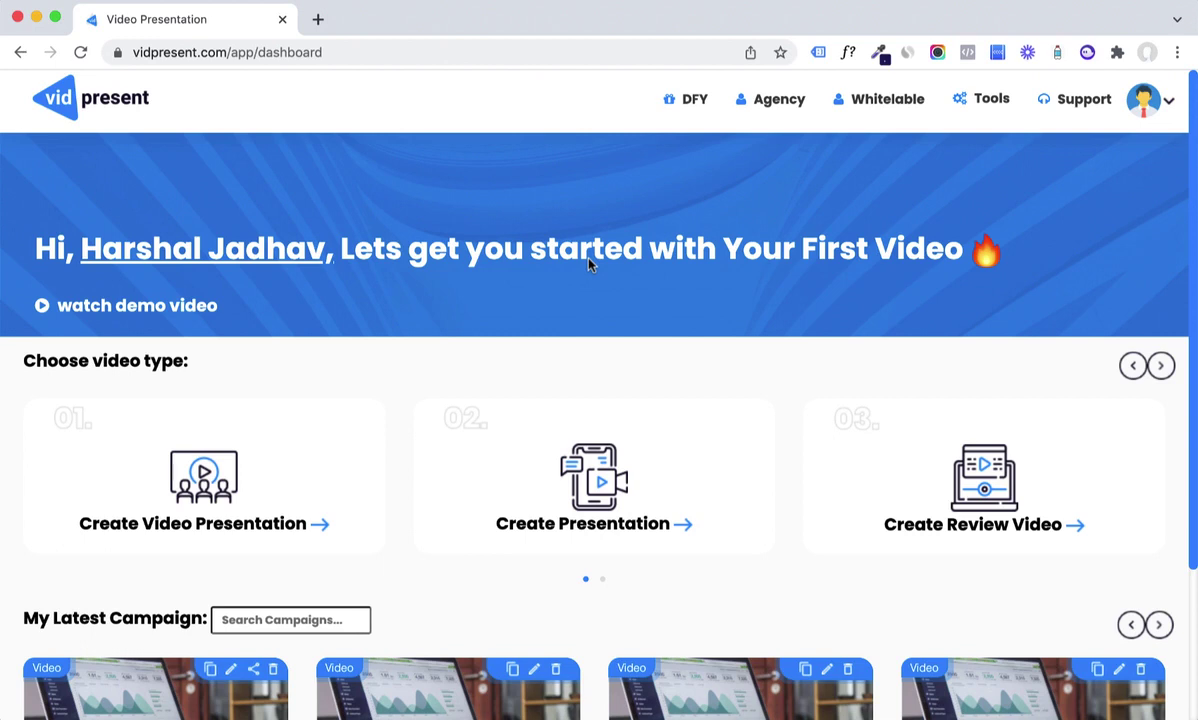
Scroll the dashboard to find the Create Video Presentation card.
{"action": "scroll", "coordinate": [323, 340], "scroll_direction": "down", "scroll_amount": 3}
{"action": "scroll", "coordinate": [324, 340], "scroll_direction": "down", "scroll_amount": 2}
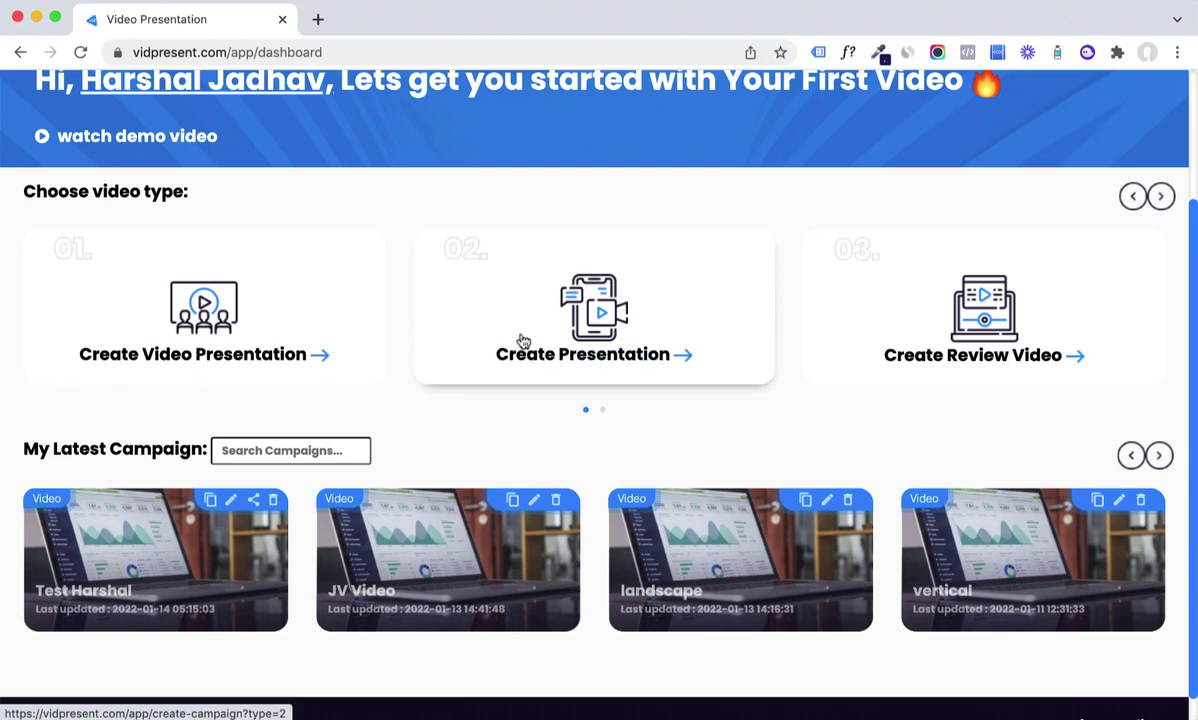
{"action": "scroll", "coordinate": [523, 341], "scroll_direction": "down", "scroll_amount": 1}
{"action": "scroll", "coordinate": [523, 341], "scroll_direction": "up", "scroll_amount": 2}
{"action": "scroll", "coordinate": [523, 341], "scroll_direction": "down", "scroll_amount": 1}
{"action": "scroll", "coordinate": [523, 341], "scroll_direction": "down", "scroll_amount": 1}
Create a campaign named 'test harshal 1' in Landscape View (16:9) format.
{"action": "left_click", "coordinate": [227, 268]}
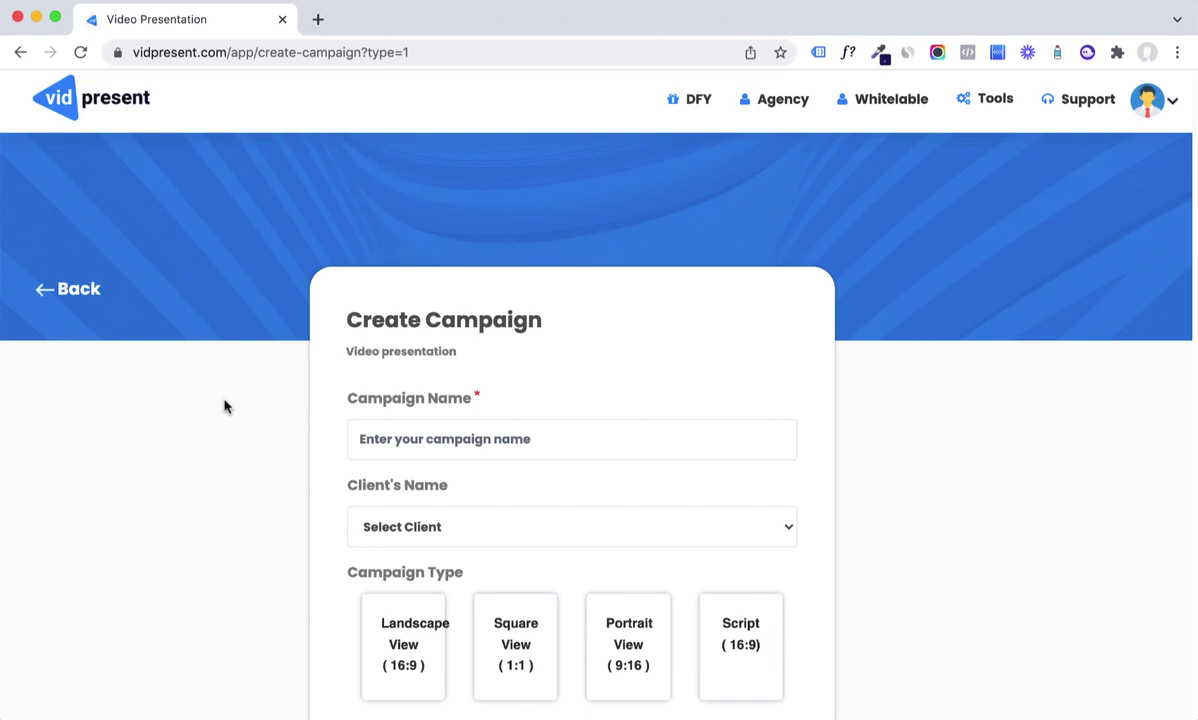
{"action": "left_click", "coordinate": [423, 436]}
{"action": "type", "text": "test harshal 1"}
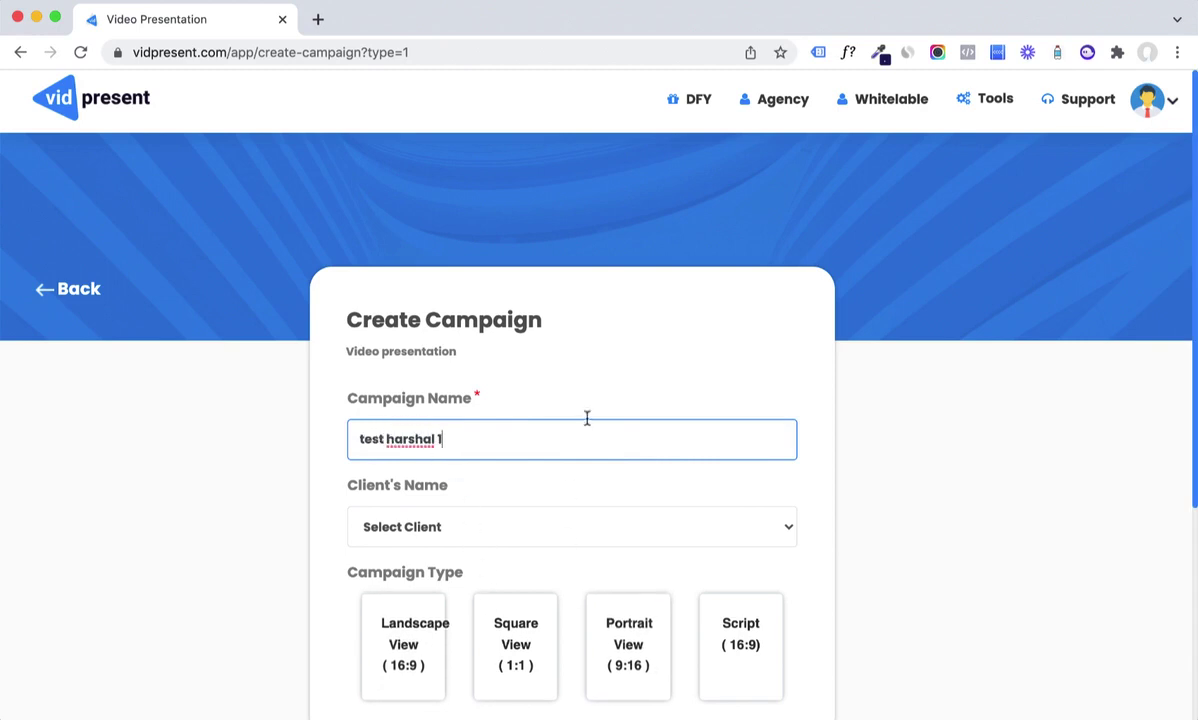
{"action": "scroll", "coordinate": [589, 541], "scroll_direction": "down", "scroll_amount": 3}
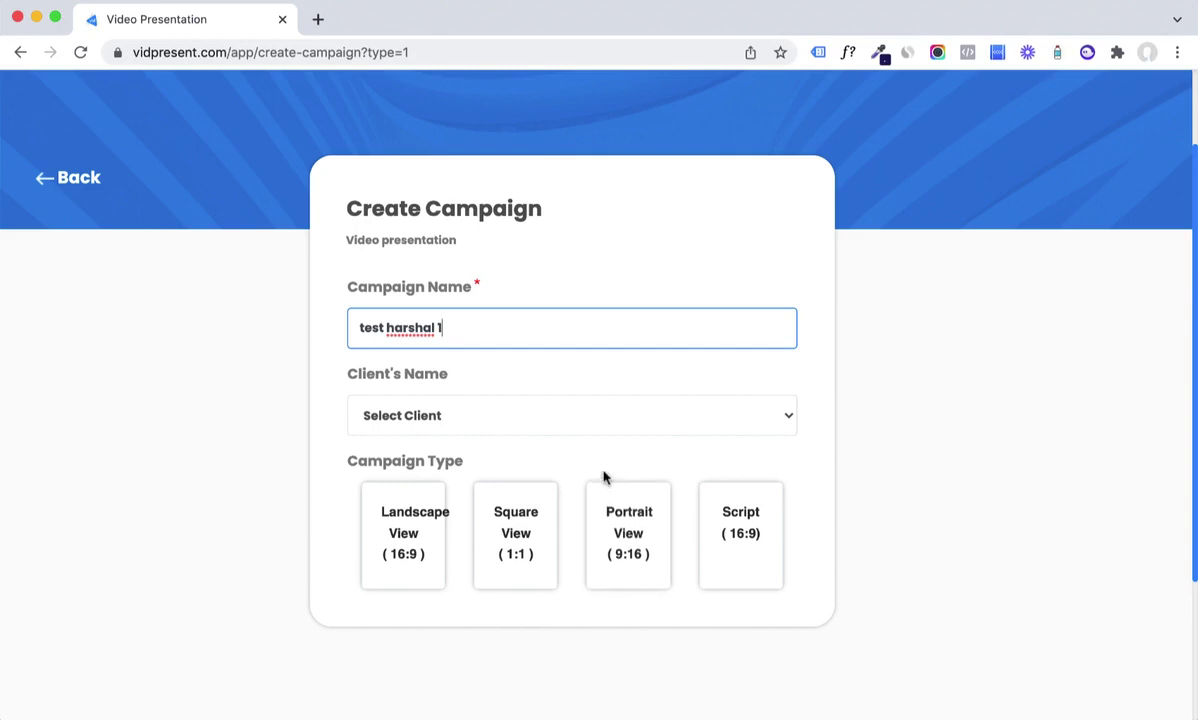
{"action": "left_click", "coordinate": [397, 531]}
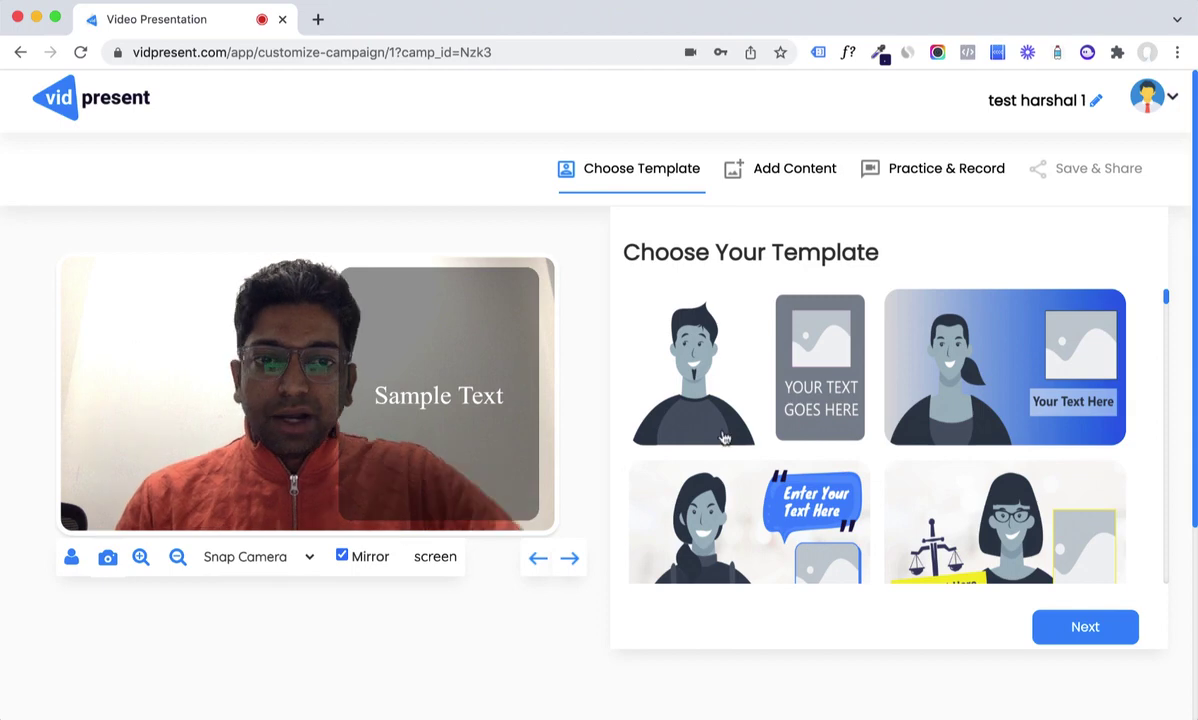
Preview the first, blue speech-bubble and scales-of-justice templates on the webcam feed.
{"action": "left_click", "coordinate": [727, 395]}
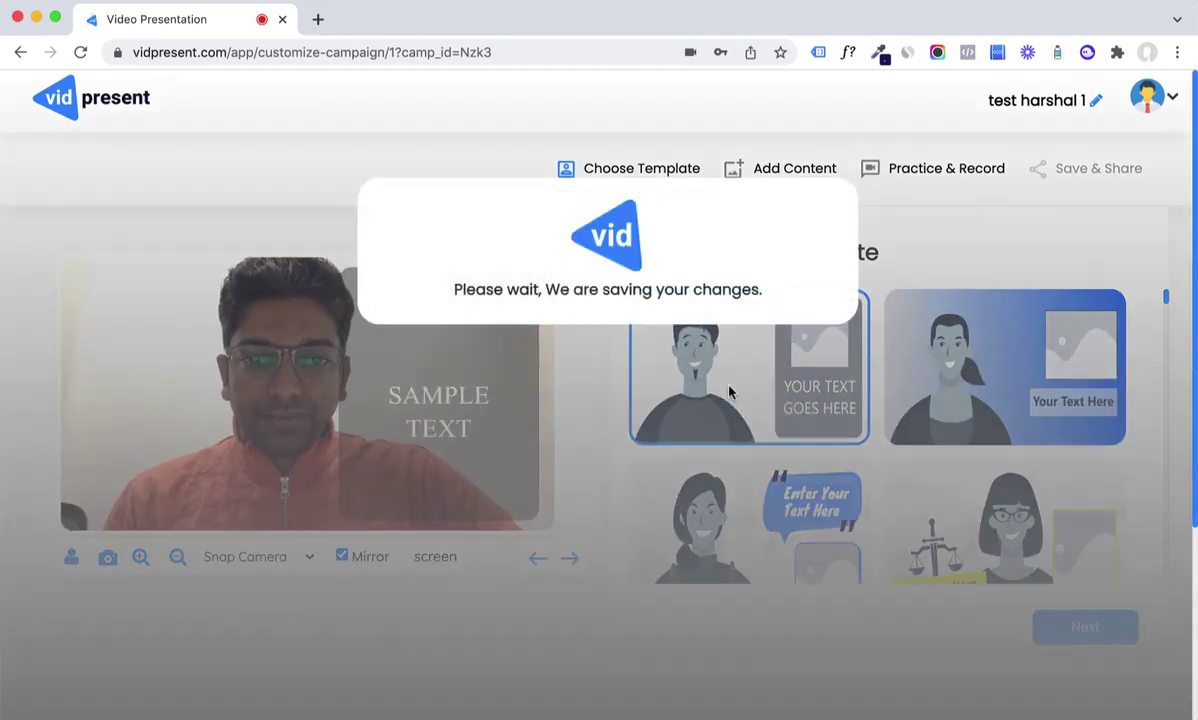
{"action": "scroll", "coordinate": [757, 499], "scroll_direction": "down", "scroll_amount": 3}
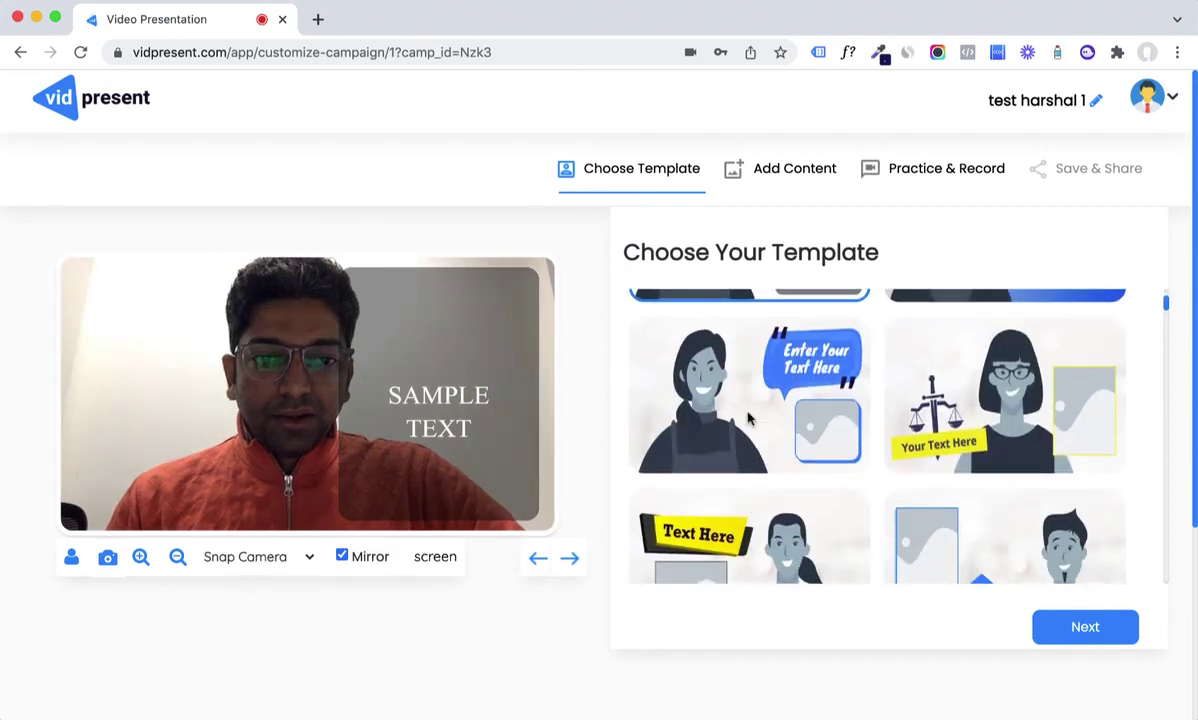
{"action": "left_click", "coordinate": [748, 418]}
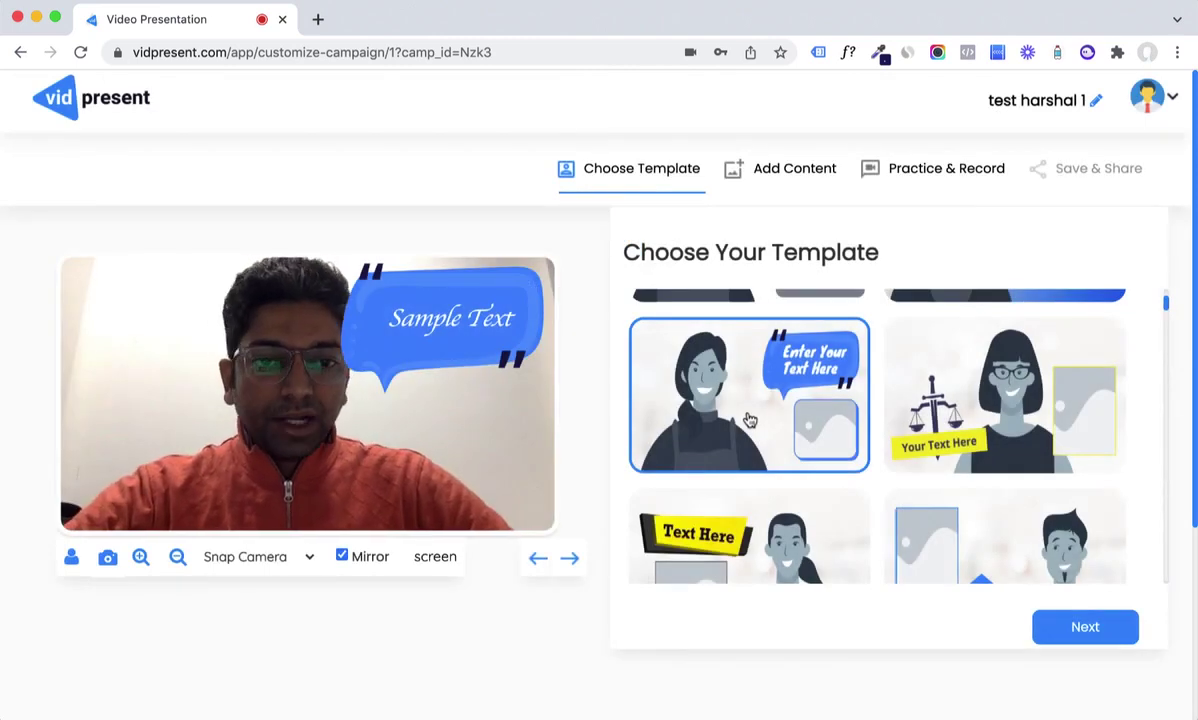
{"action": "left_click", "coordinate": [953, 404]}
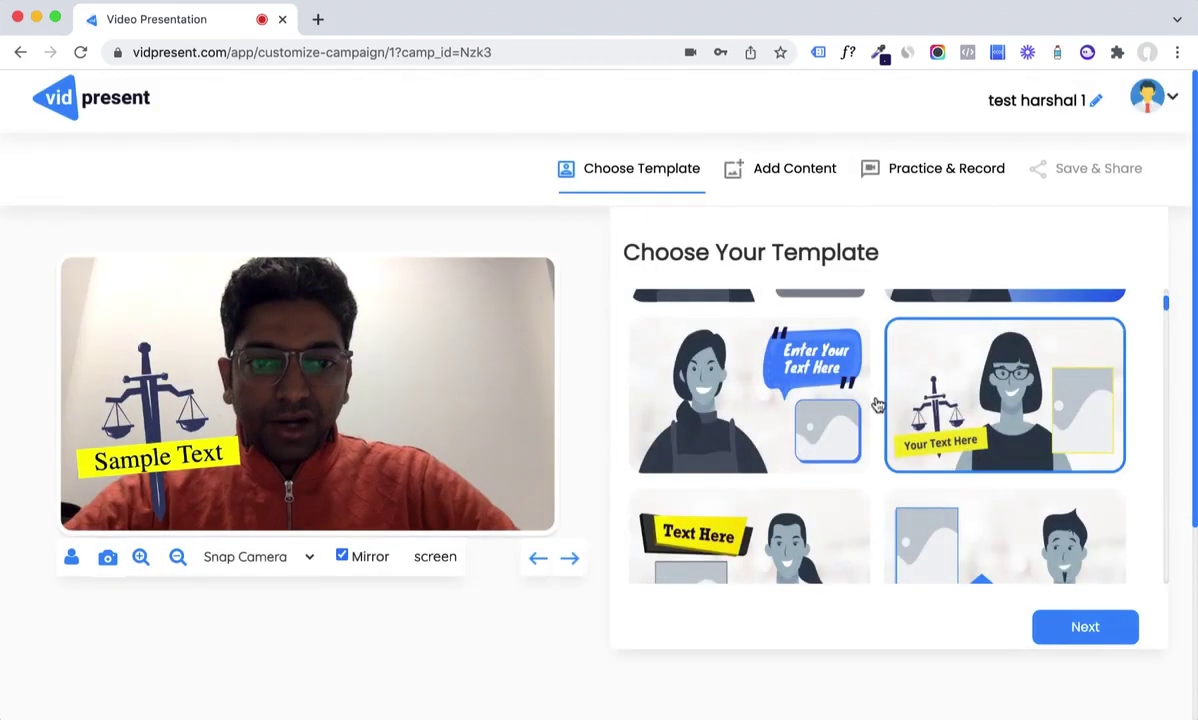
Apply the man-with-glasses template and proceed to the Add Content step.
{"action": "scroll", "coordinate": [877, 404], "scroll_direction": "down", "scroll_amount": 4}
{"action": "scroll", "coordinate": [877, 404], "scroll_direction": "down", "scroll_amount": 3}
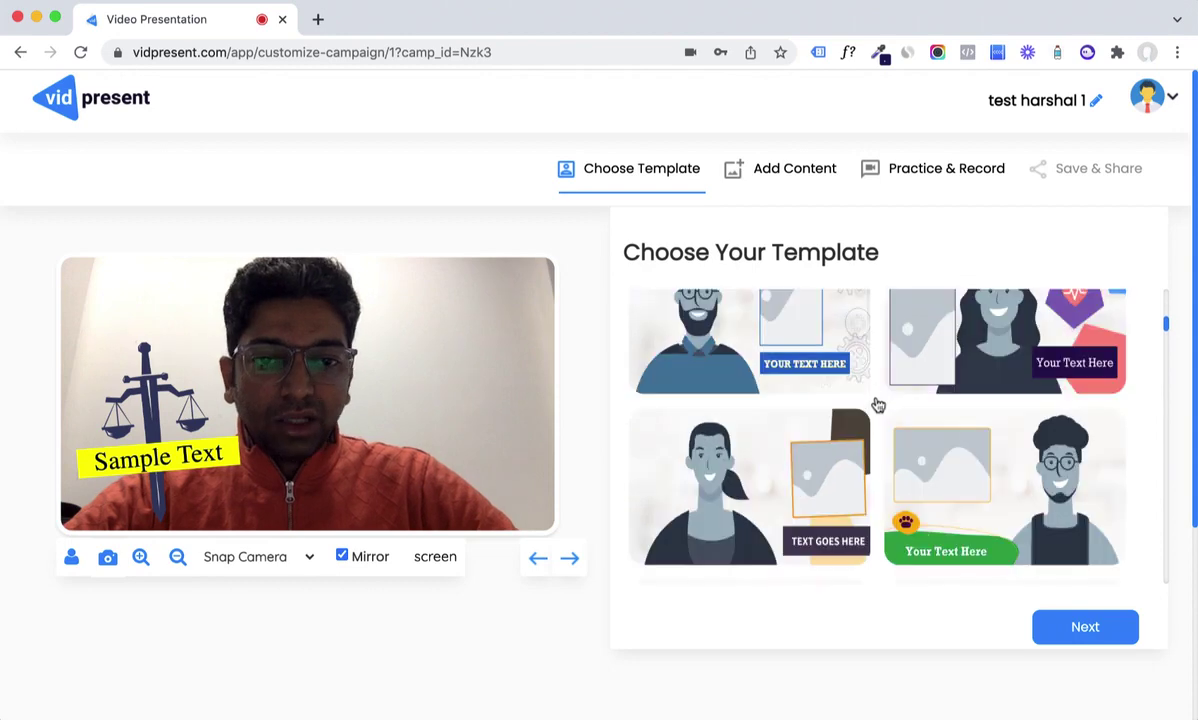
{"action": "scroll", "coordinate": [877, 404], "scroll_direction": "down", "scroll_amount": 3}
{"action": "scroll", "coordinate": [877, 404], "scroll_direction": "down", "scroll_amount": 1}
{"action": "scroll", "coordinate": [877, 404], "scroll_direction": "down", "scroll_amount": 1}
{"action": "scroll", "coordinate": [877, 404], "scroll_direction": "up", "scroll_amount": 2}
{"action": "scroll", "coordinate": [877, 404], "scroll_direction": "up", "scroll_amount": 2}
{"action": "scroll", "coordinate": [877, 404], "scroll_direction": "up", "scroll_amount": 2}
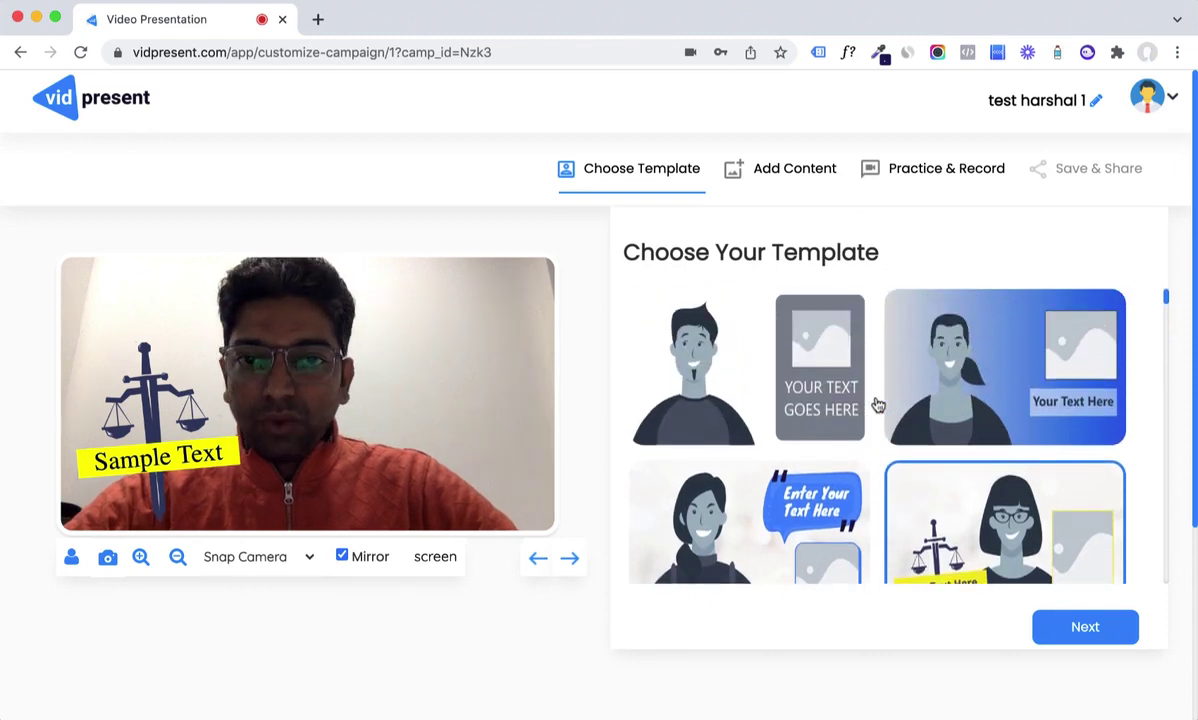
{"action": "scroll", "coordinate": [877, 404], "scroll_direction": "down", "scroll_amount": 2}
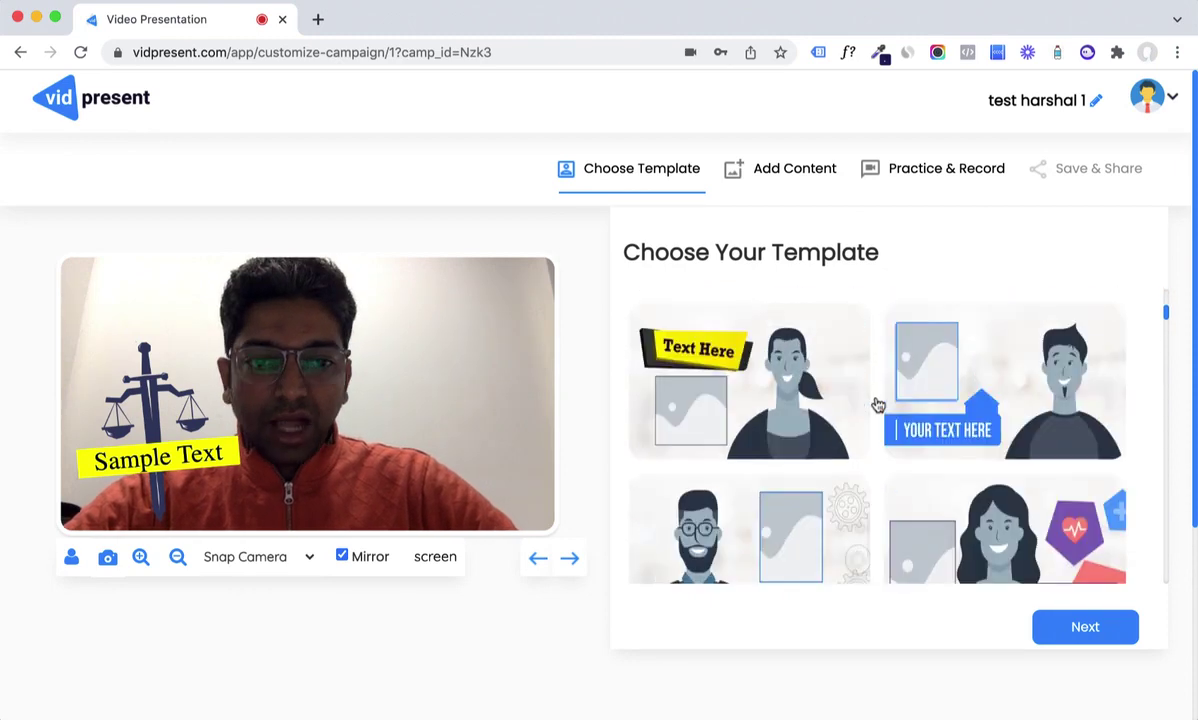
{"action": "scroll", "coordinate": [877, 404], "scroll_direction": "down", "scroll_amount": 2}
{"action": "scroll", "coordinate": [877, 404], "scroll_direction": "down", "scroll_amount": 1}
{"action": "scroll", "coordinate": [877, 404], "scroll_direction": "up", "scroll_amount": 2}
{"action": "scroll", "coordinate": [877, 404], "scroll_direction": "down", "scroll_amount": 2}
{"action": "left_click", "coordinate": [962, 402]}
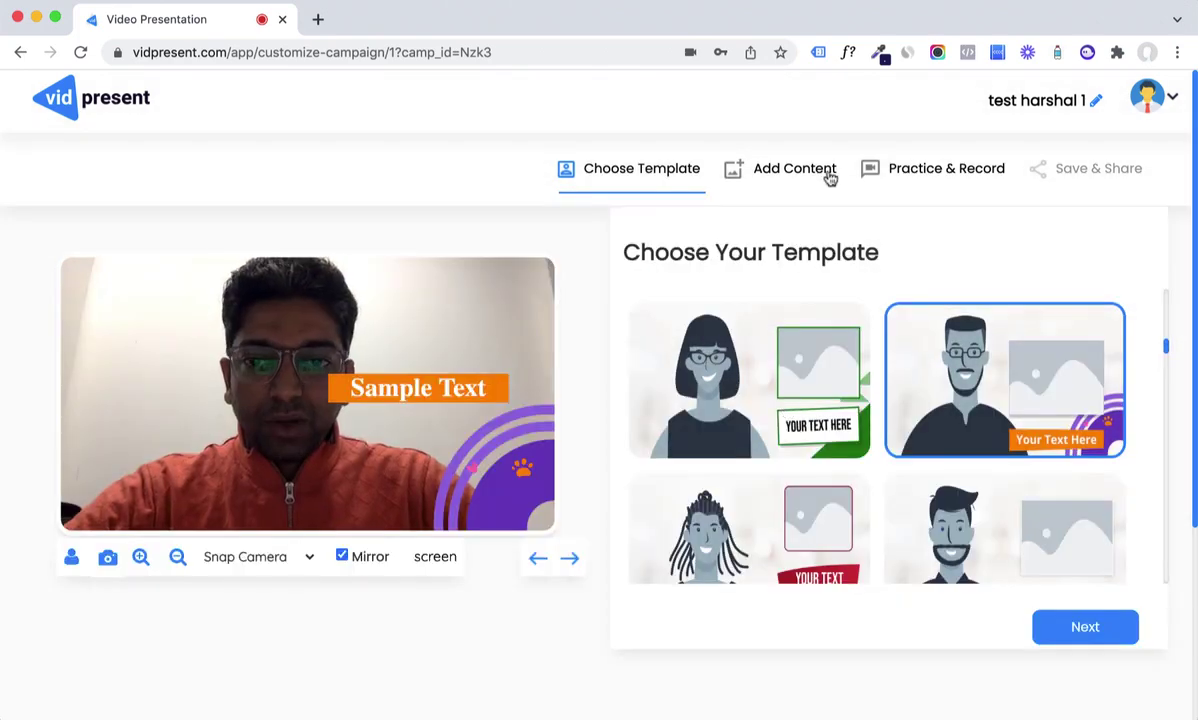
{"action": "left_click", "coordinate": [787, 168]}
Add slides 2 through 5, returning to slide 1.
{"action": "triple_click", "coordinate": [743, 386]}
{"action": "left_click", "coordinate": [810, 317]}
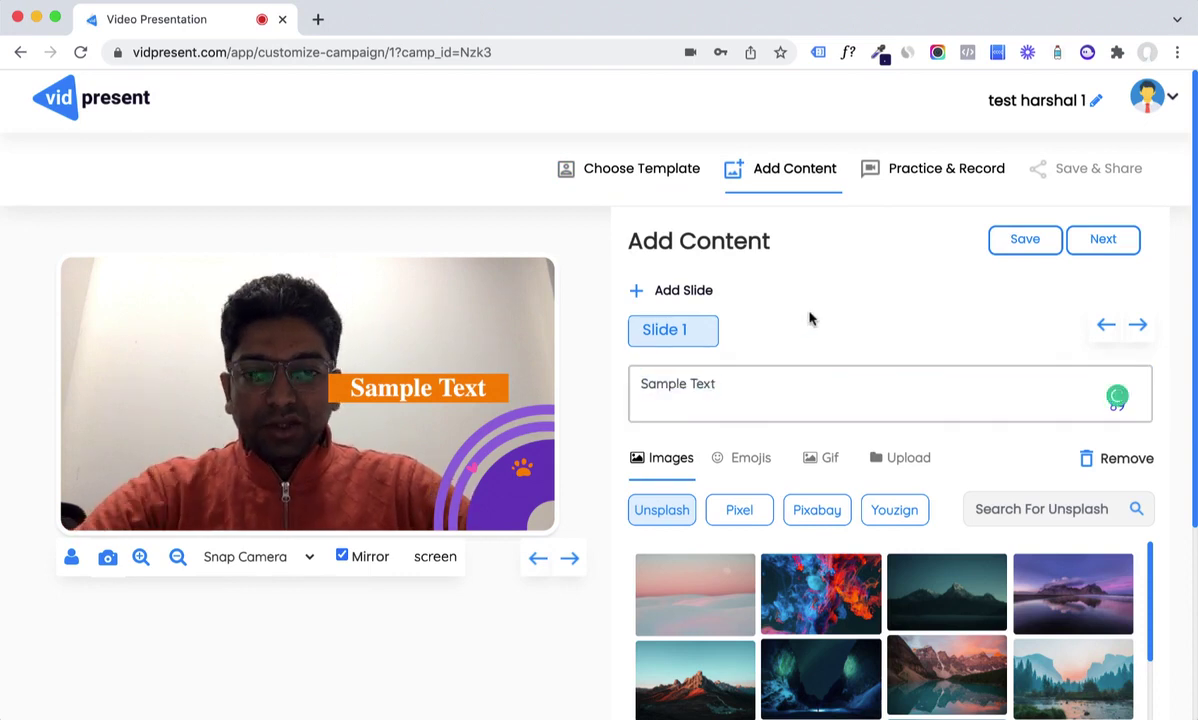
{"action": "left_click", "coordinate": [680, 290]}
{"action": "left_click", "coordinate": [684, 290]}
{"action": "left_click", "coordinate": [684, 290]}
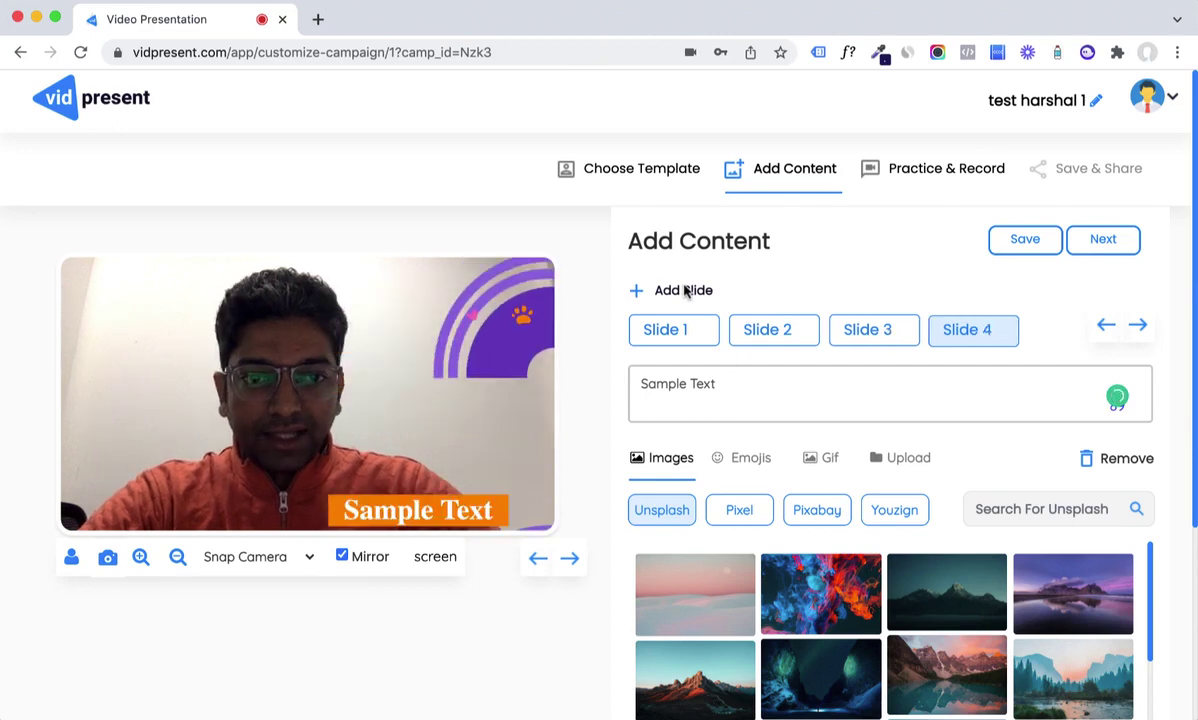
{"action": "left_click", "coordinate": [684, 290]}
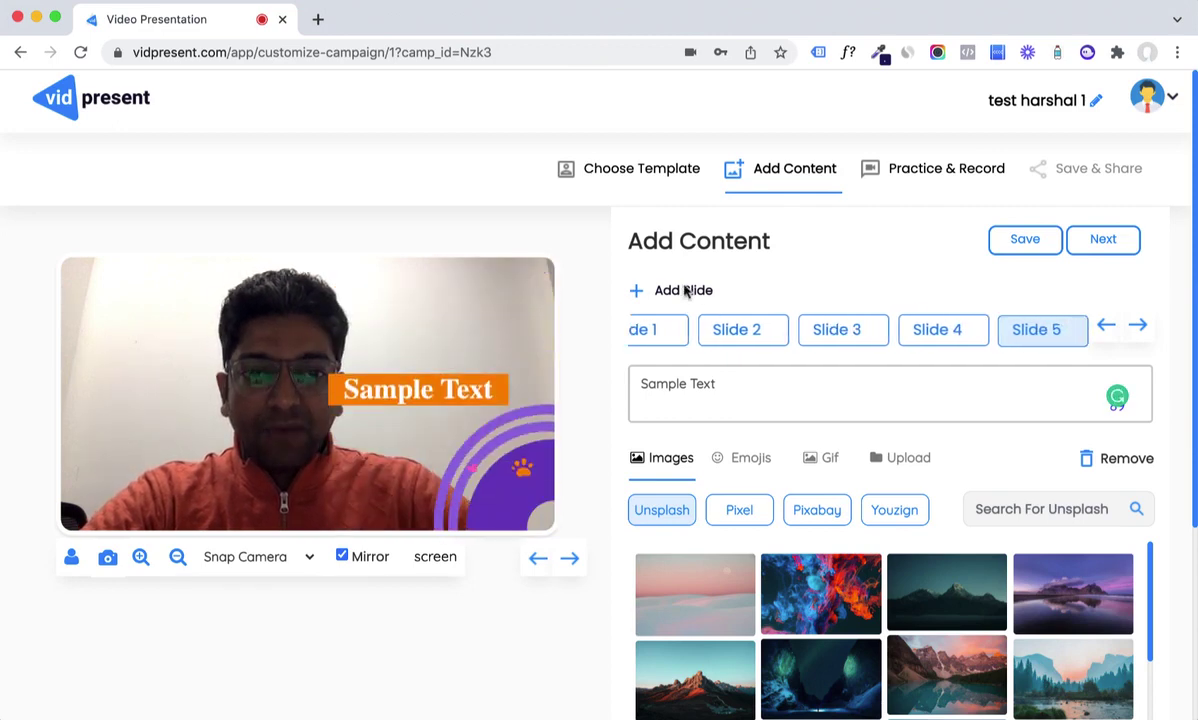
{"action": "left_click", "coordinate": [651, 340]}
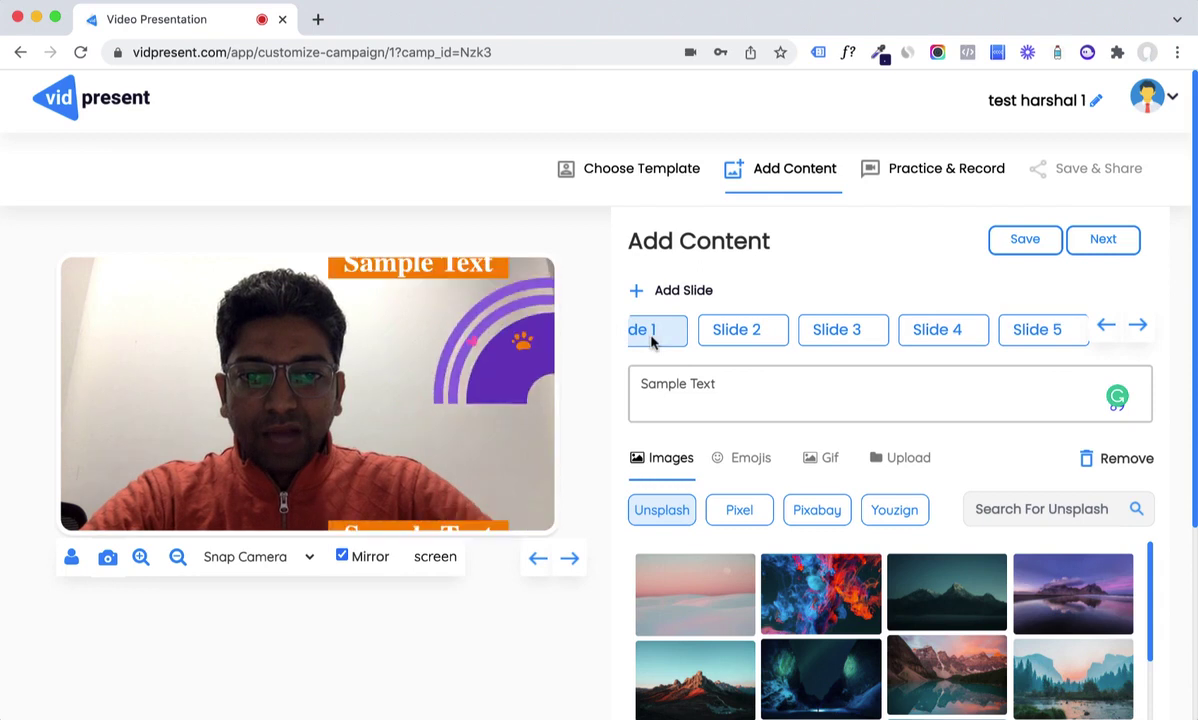
Caption slide 1 'This is Harshal' and add the Unsplash colourful smoke image.
{"action": "triple_click", "coordinate": [703, 388]}
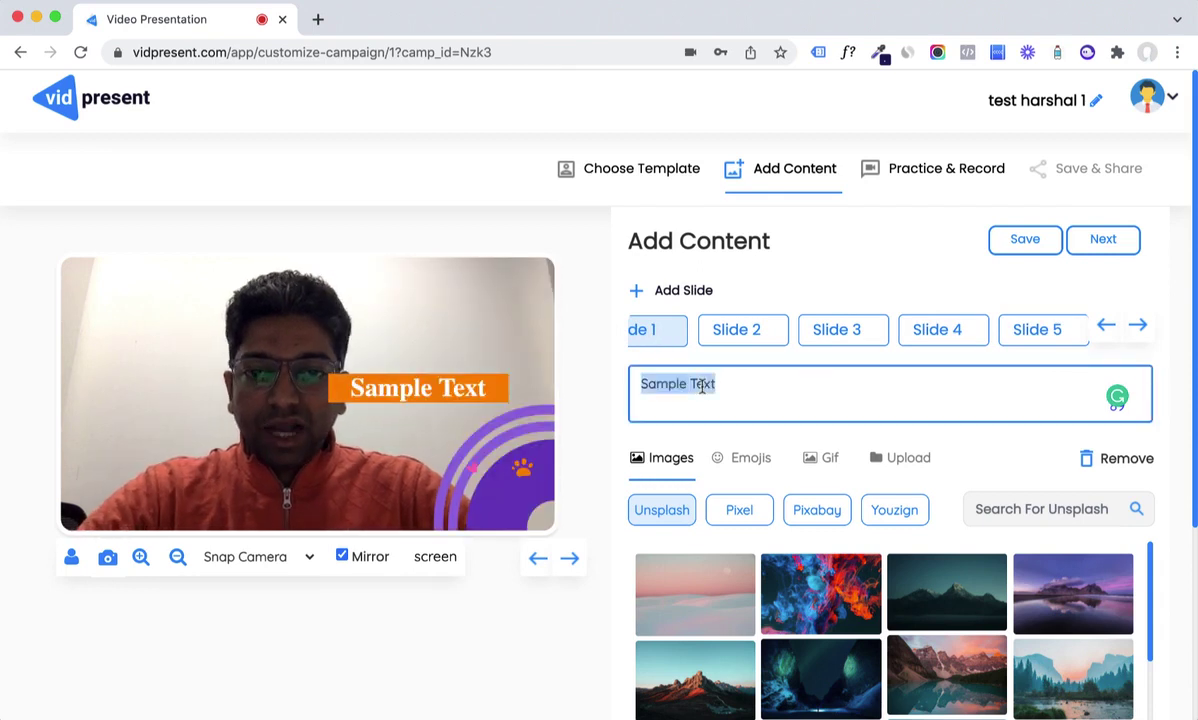
{"action": "type", "text": "This is Harshal"}
{"action": "scroll", "coordinate": [746, 433], "scroll_direction": "down", "scroll_amount": 1}
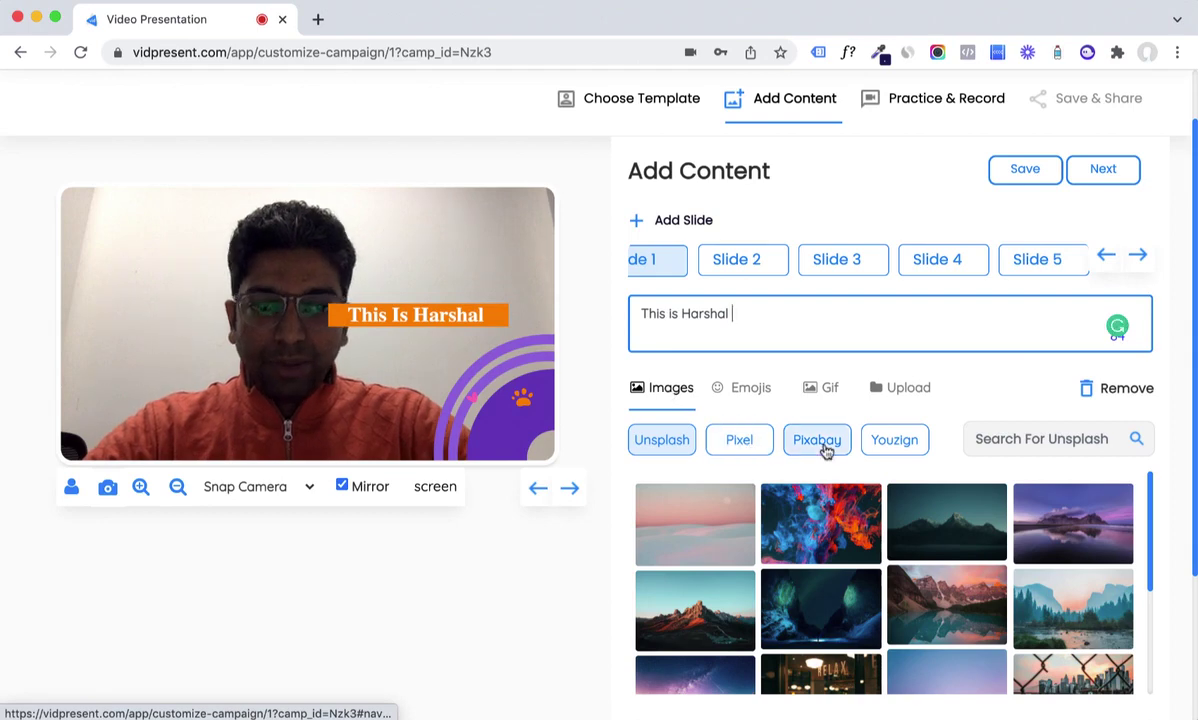
{"action": "left_click", "coordinate": [897, 446]}
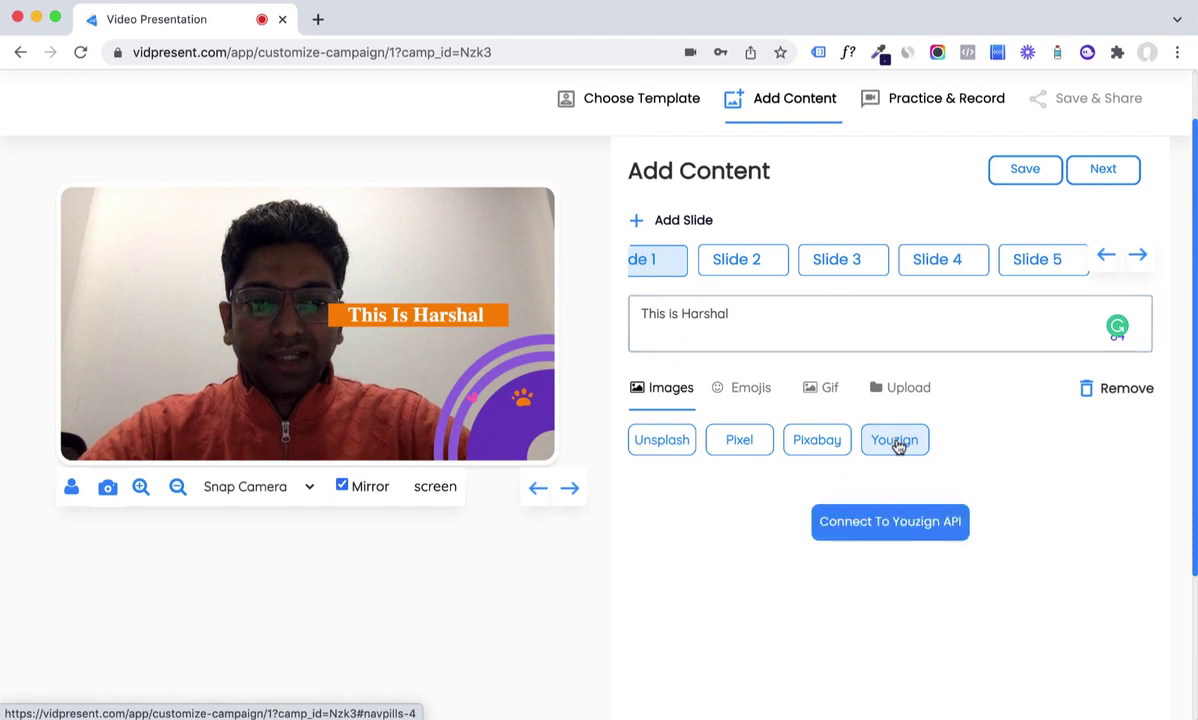
{"action": "left_click", "coordinate": [662, 446]}
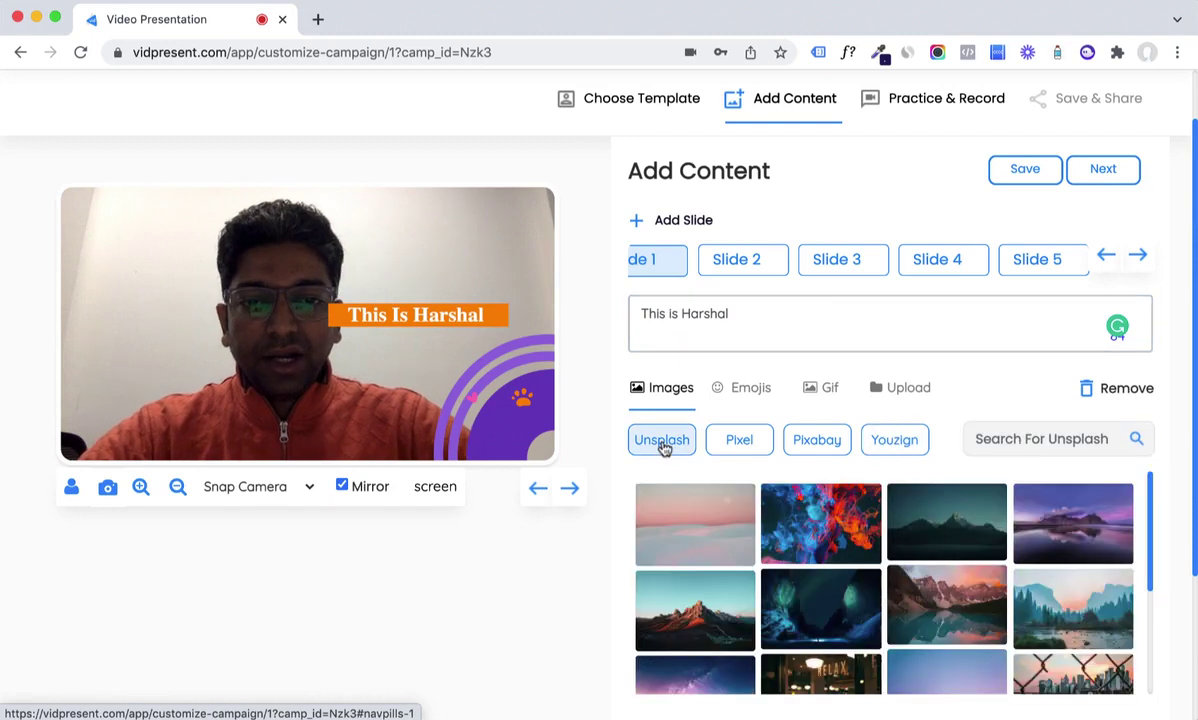
{"action": "left_click", "coordinate": [855, 549]}
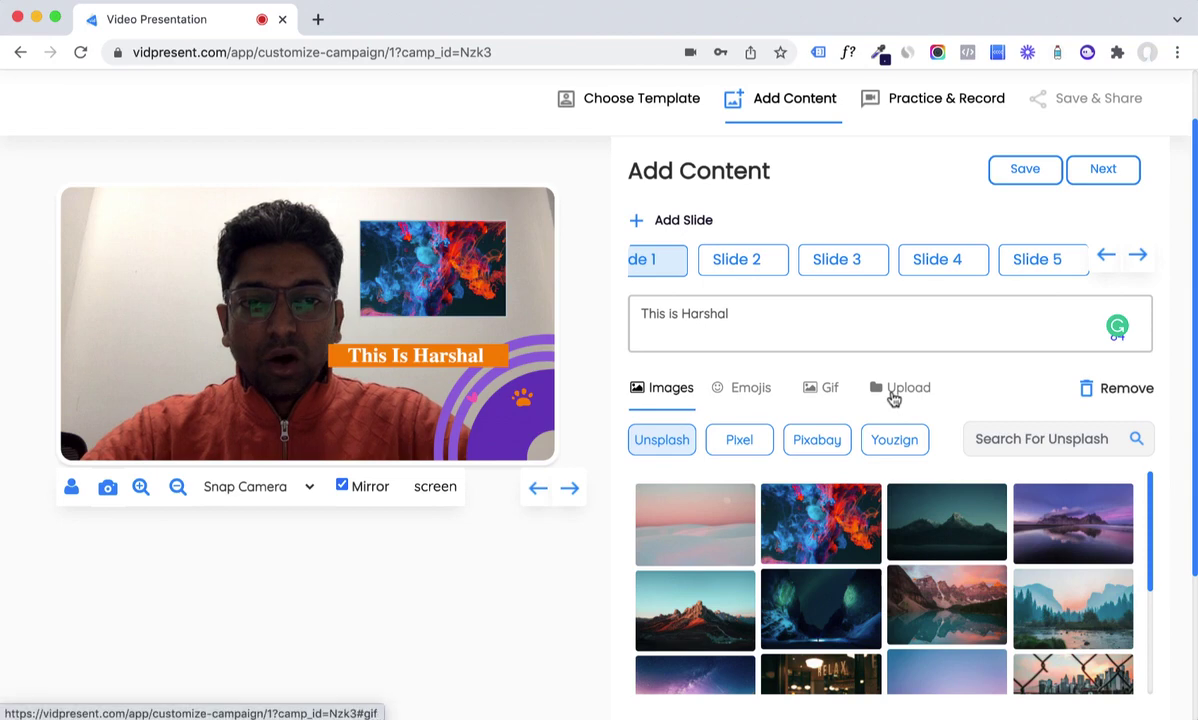
Browse the uploaded images and GIF collection, then return to stock images.
{"action": "left_click", "coordinate": [902, 395]}
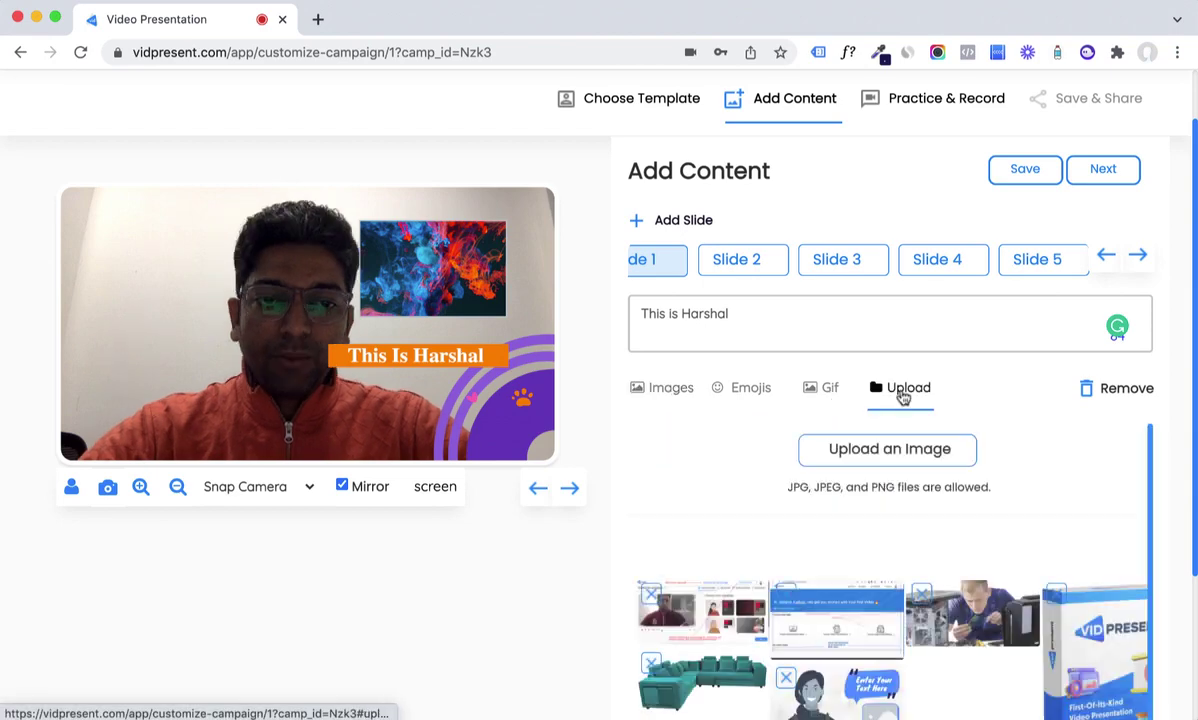
{"action": "left_click", "coordinate": [830, 388]}
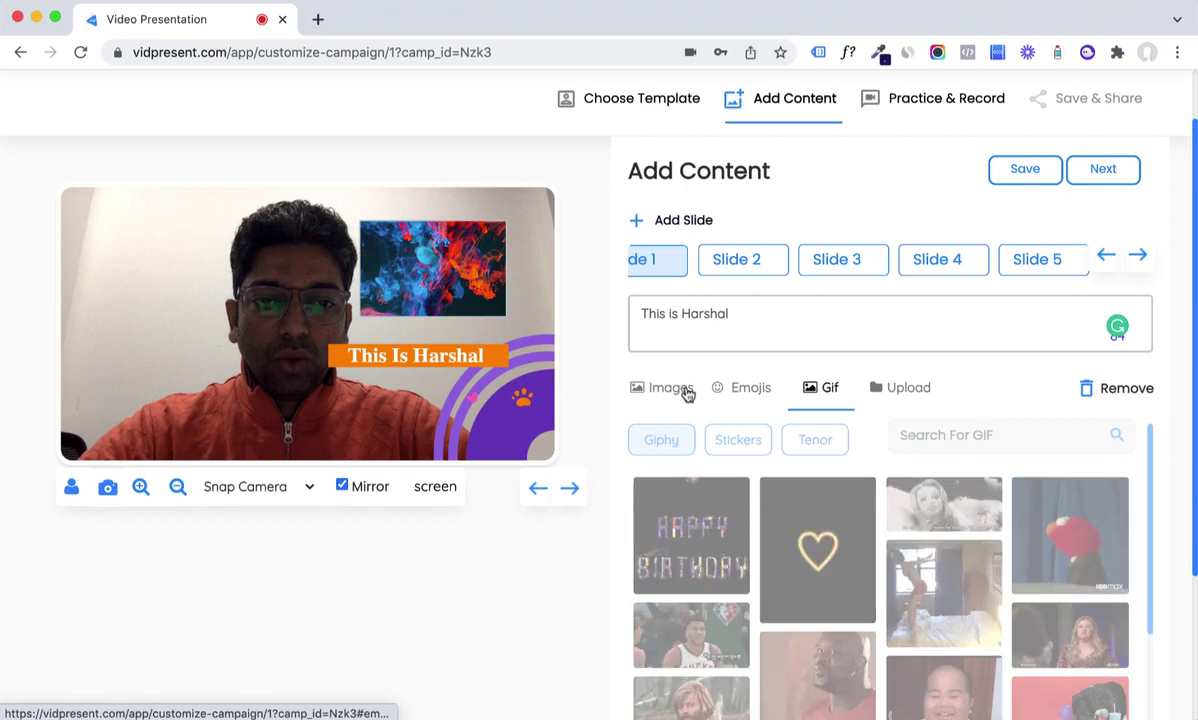
{"action": "left_click", "coordinate": [648, 391]}
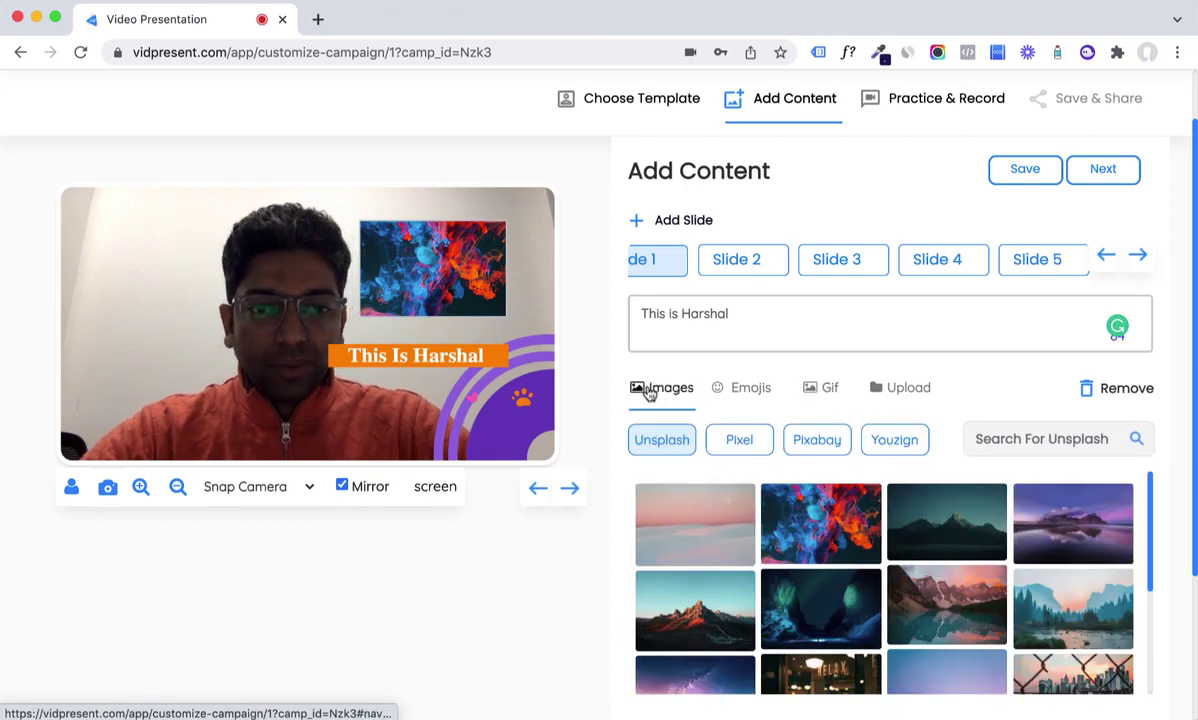
{"action": "left_click", "coordinate": [736, 262]}
Caption slide 2 'This is slide 2'.
{"action": "triple_click", "coordinate": [730, 310]}
{"action": "type", "text": "Thisis"}
{"action": "key", "text": "BackSpace"}
{"action": "key", "text": "BackSpace"}
{"action": "key", "text": "BackSpace"}
{"action": "type", "text": "s is slide 2"}
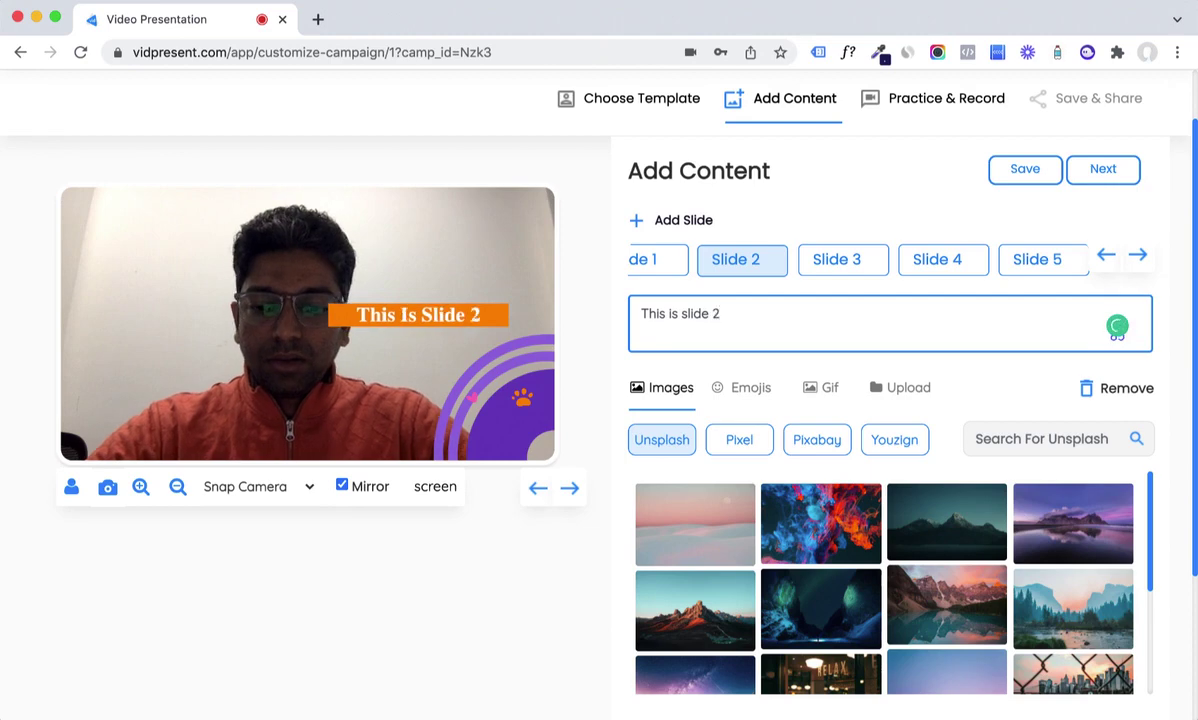
Caption slide 3 'slide 3' with the smoke image, and give slide 2 the Pexels arches photo.
{"action": "left_click", "coordinate": [818, 260]}
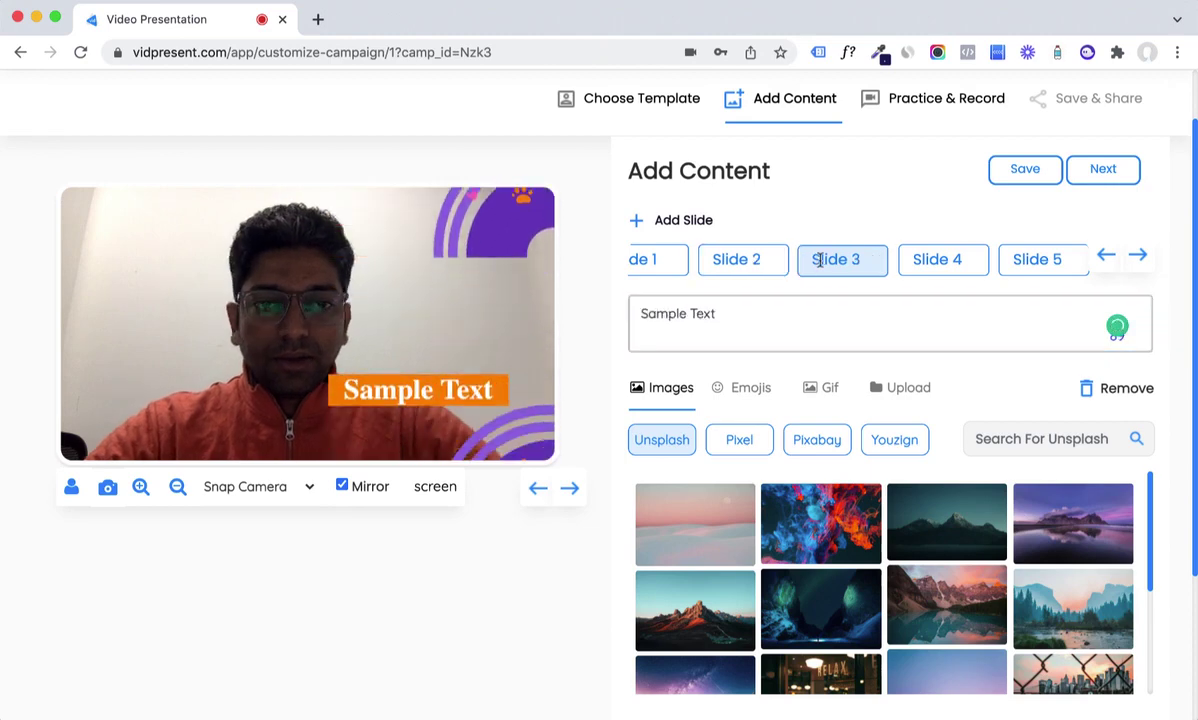
{"action": "key", "text": "ctrl+a"}
{"action": "type", "text": "slide 3"}
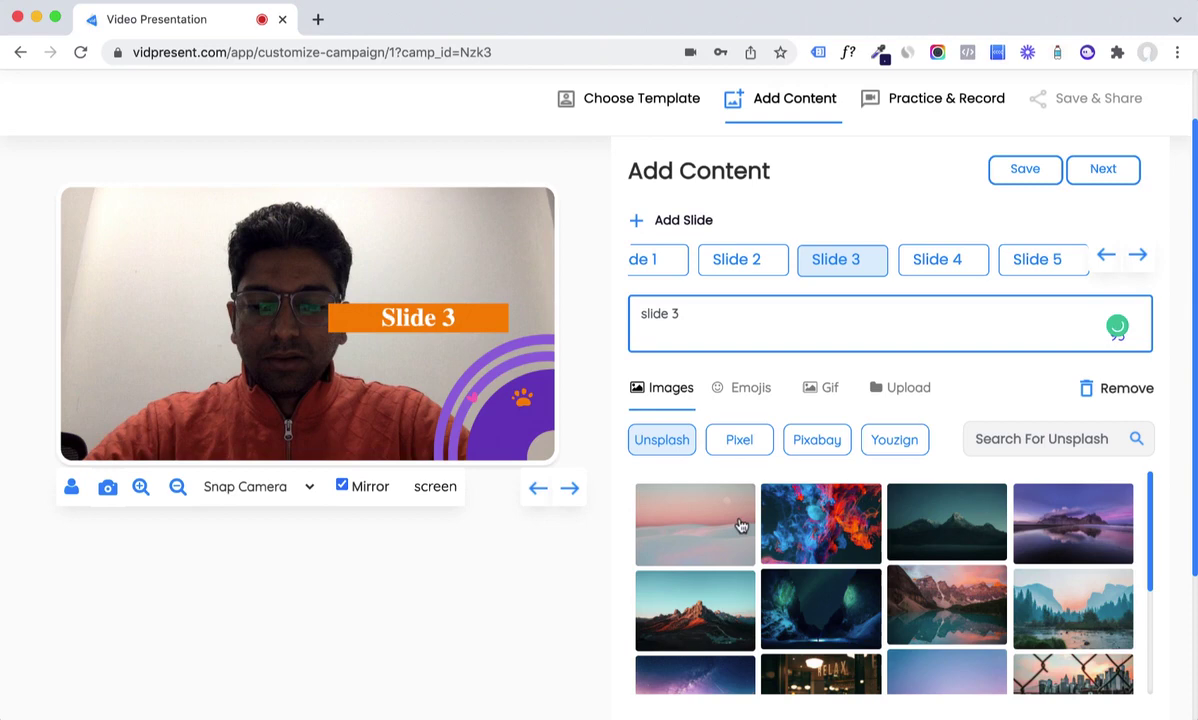
{"action": "left_click", "coordinate": [818, 522]}
{"action": "left_click", "coordinate": [735, 262]}
{"action": "left_click", "coordinate": [758, 448]}
{"action": "left_click", "coordinate": [921, 556]}
{"action": "left_click", "coordinate": [837, 259]}
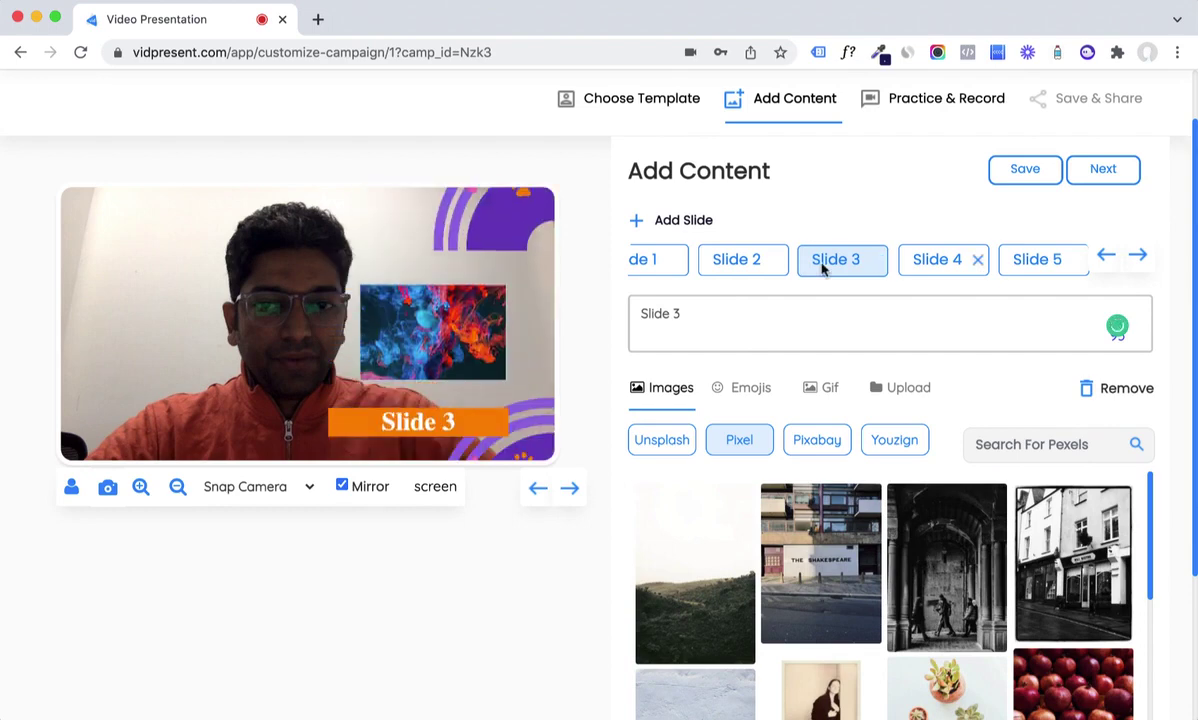
Caption slide 4 'this is slide 4' with the Pixabay aurora image and WhatsApp emoji.
{"action": "left_click", "coordinate": [919, 260]}
{"action": "triple_click", "coordinate": [746, 317]}
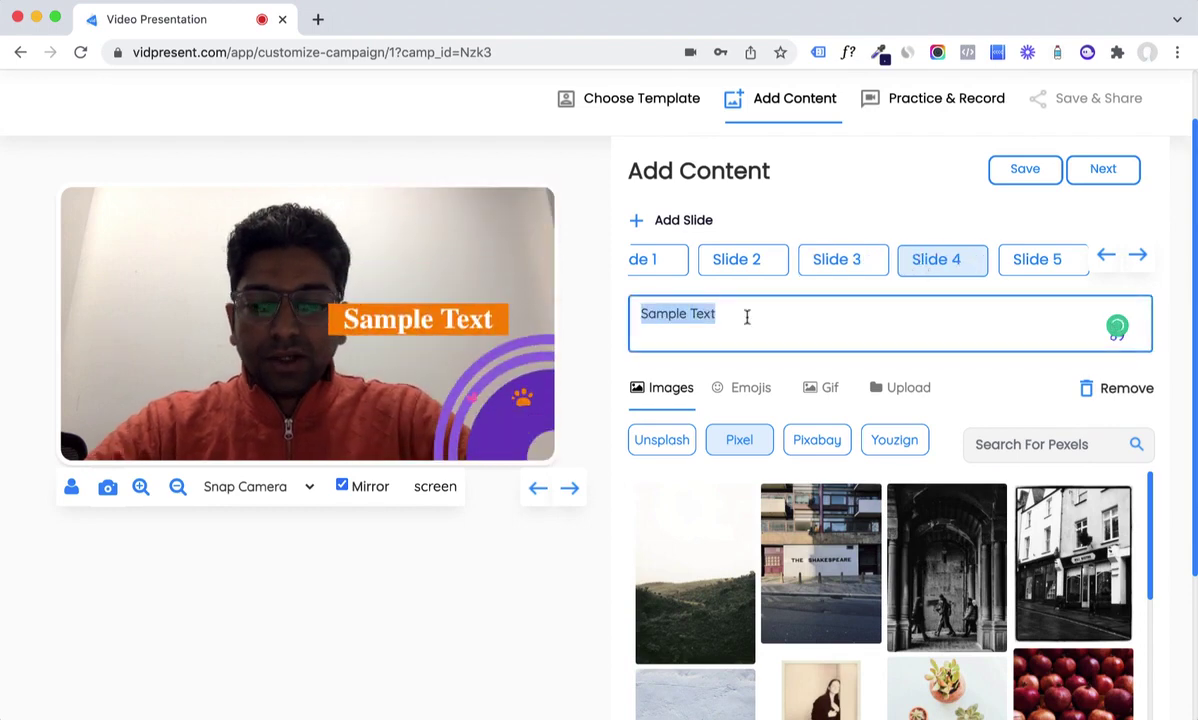
{"action": "type", "text": "this "}
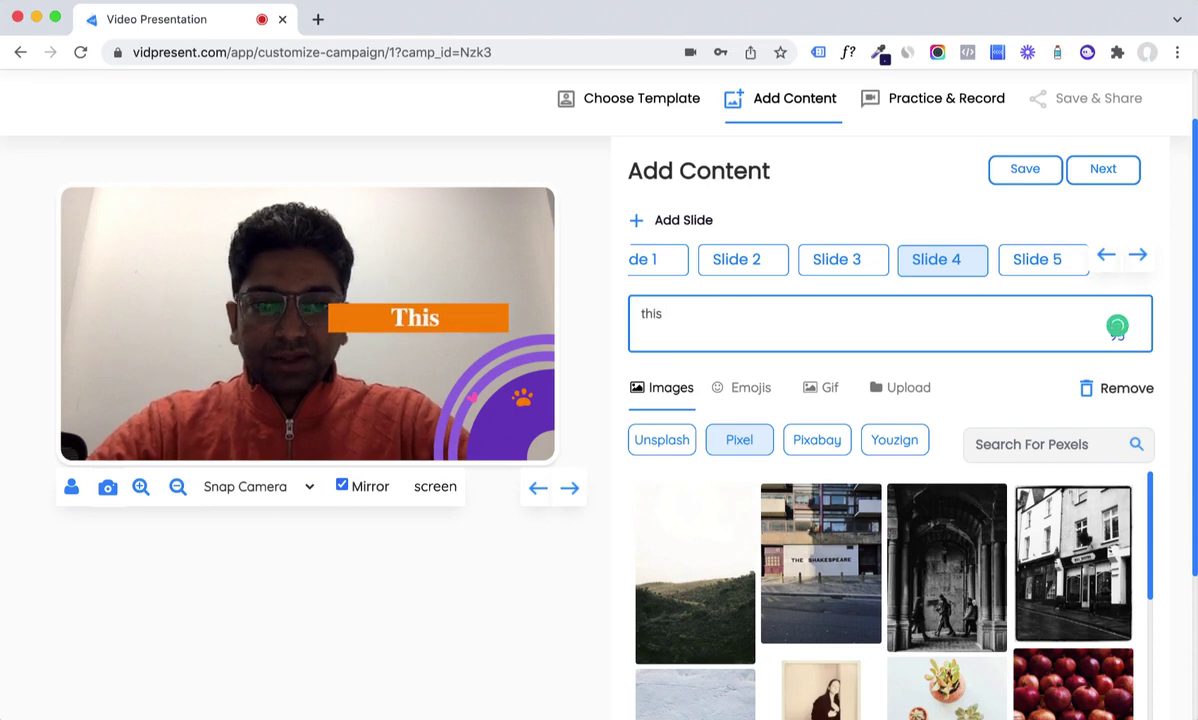
{"action": "type", "text": "is slide "}
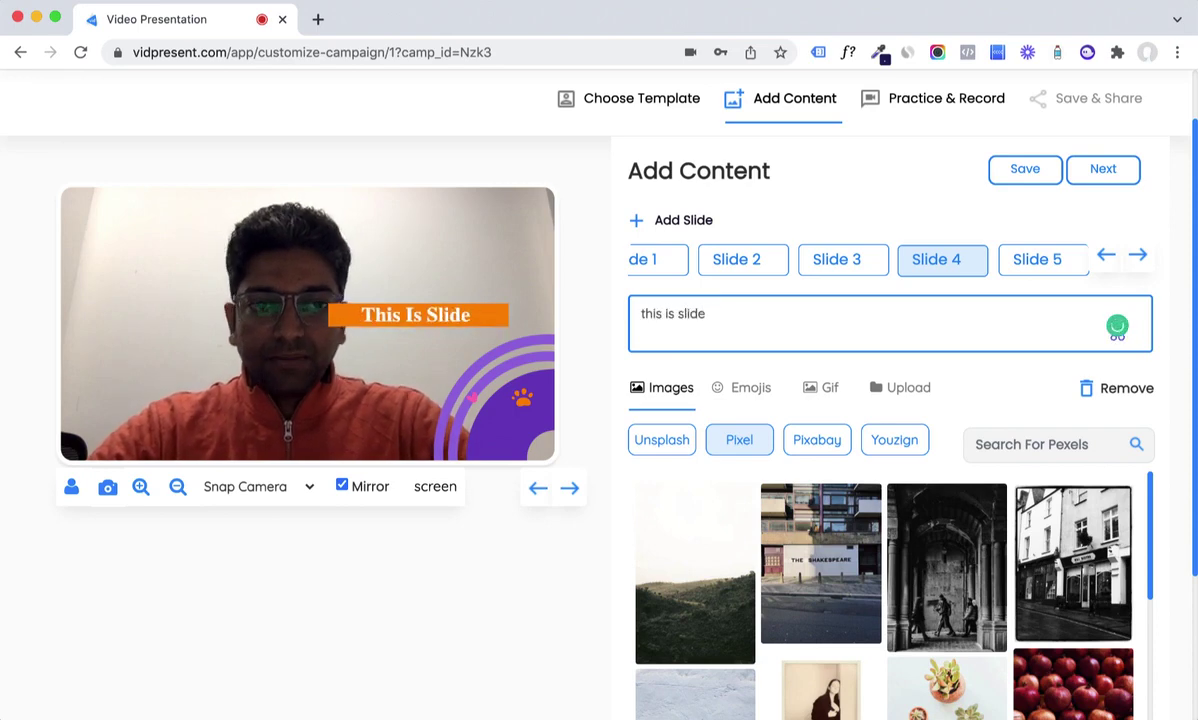
{"action": "type", "text": "4"}
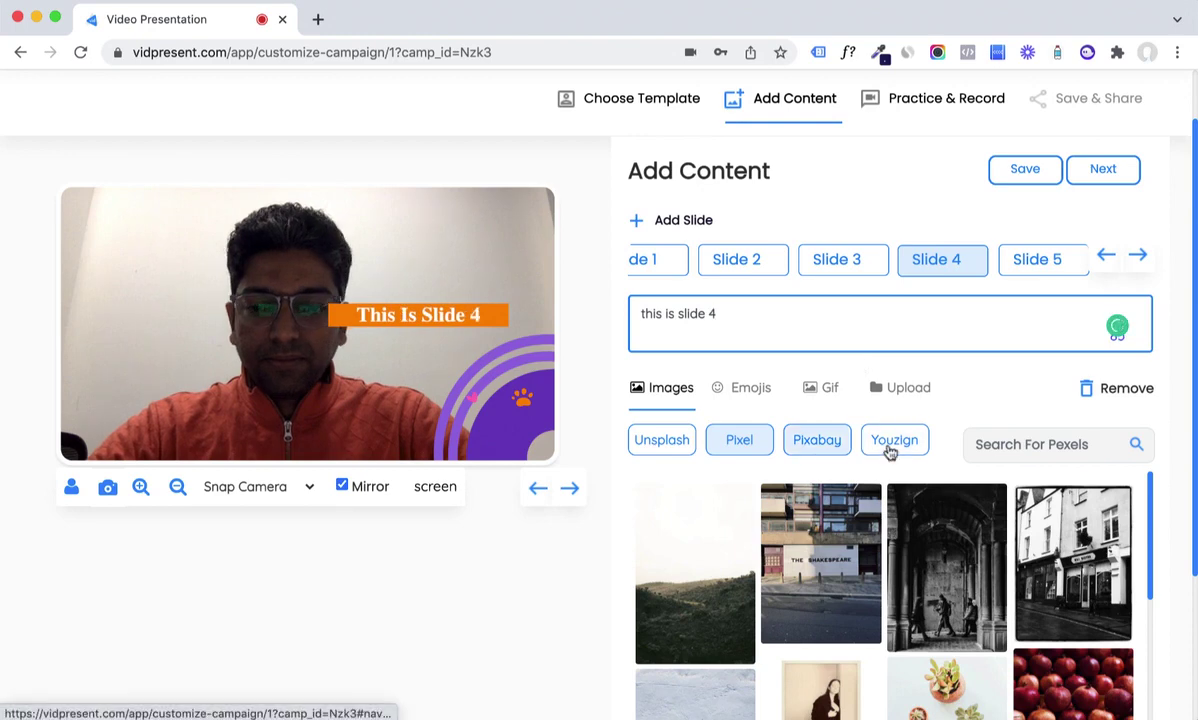
{"action": "left_click", "coordinate": [815, 445]}
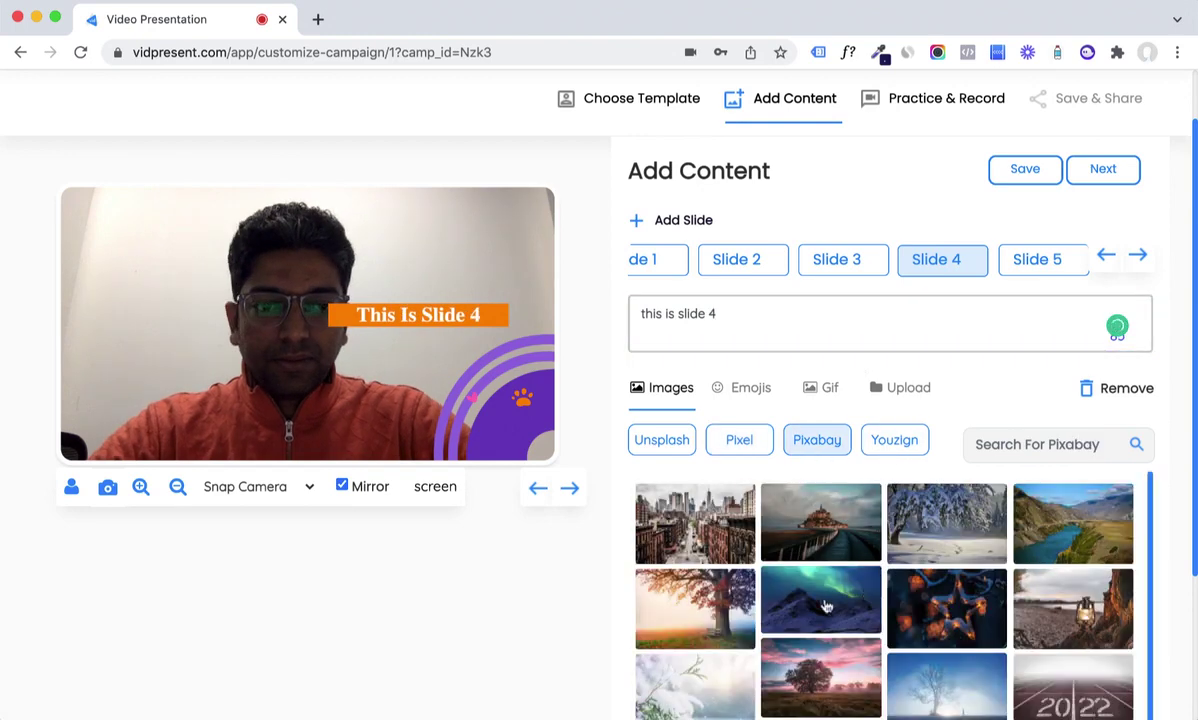
{"action": "left_click", "coordinate": [826, 606]}
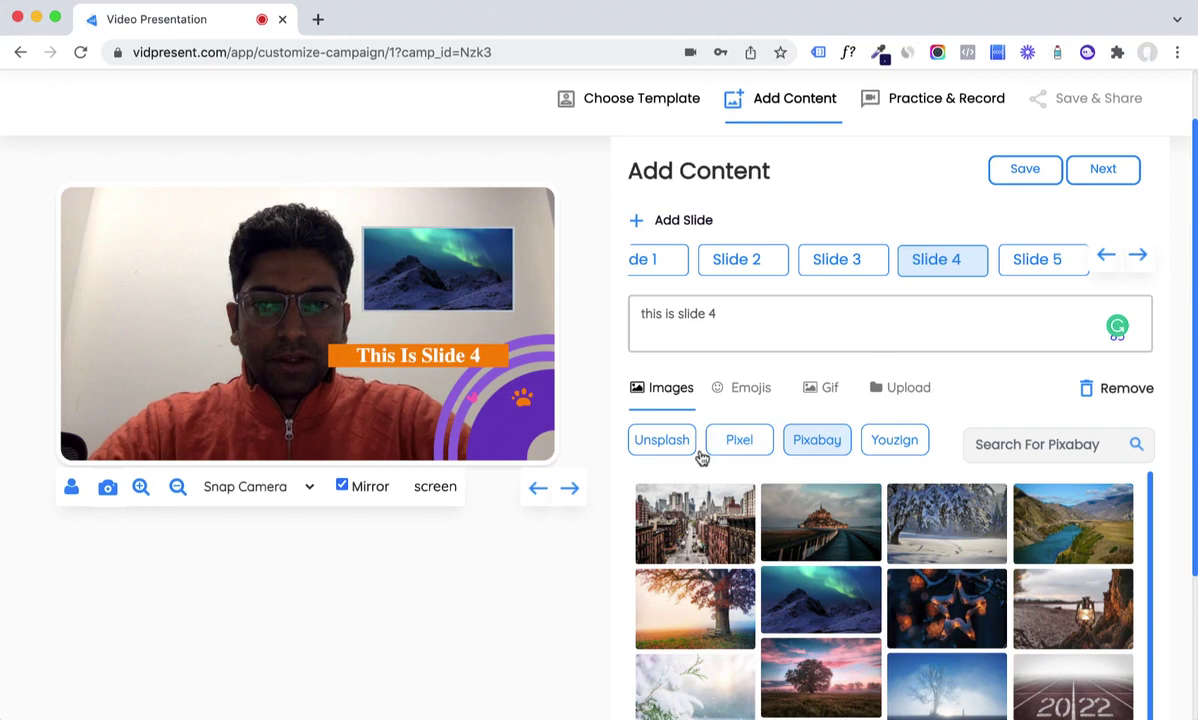
{"action": "left_click", "coordinate": [742, 390]}
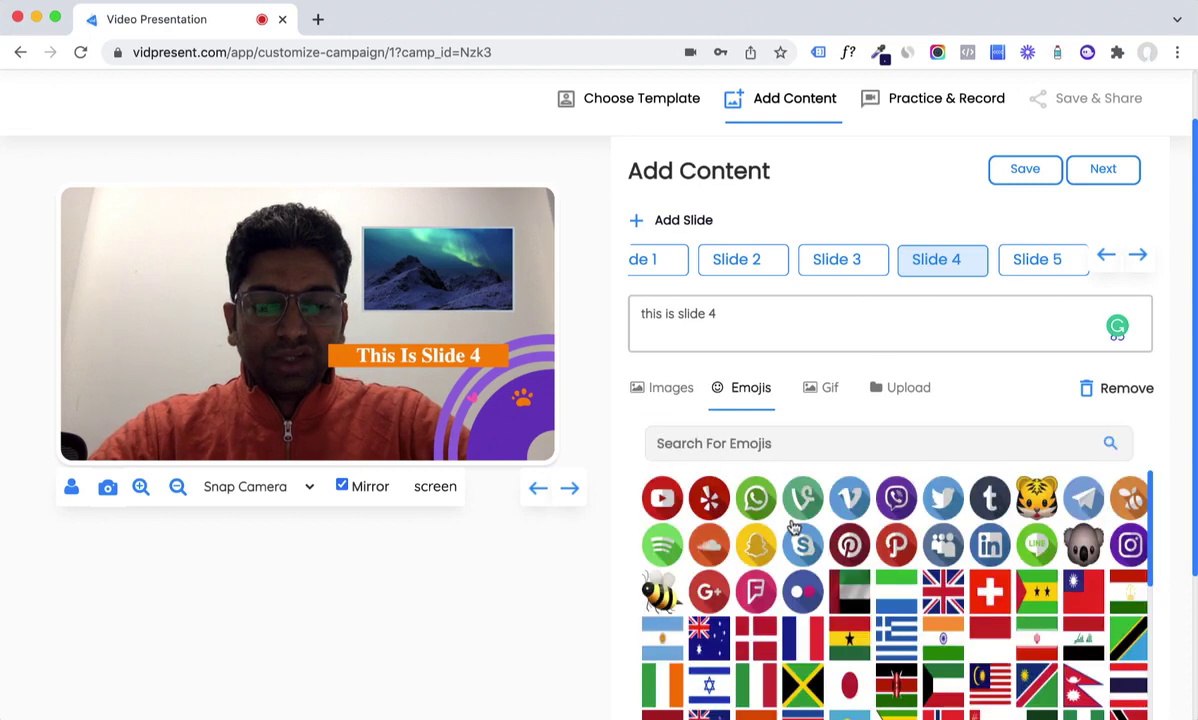
{"action": "left_click", "coordinate": [756, 498]}
Caption slide 5 'slide 5' with the snowy tree image and save the content.
{"action": "left_click", "coordinate": [1015, 260]}
{"action": "triple_click", "coordinate": [759, 310]}
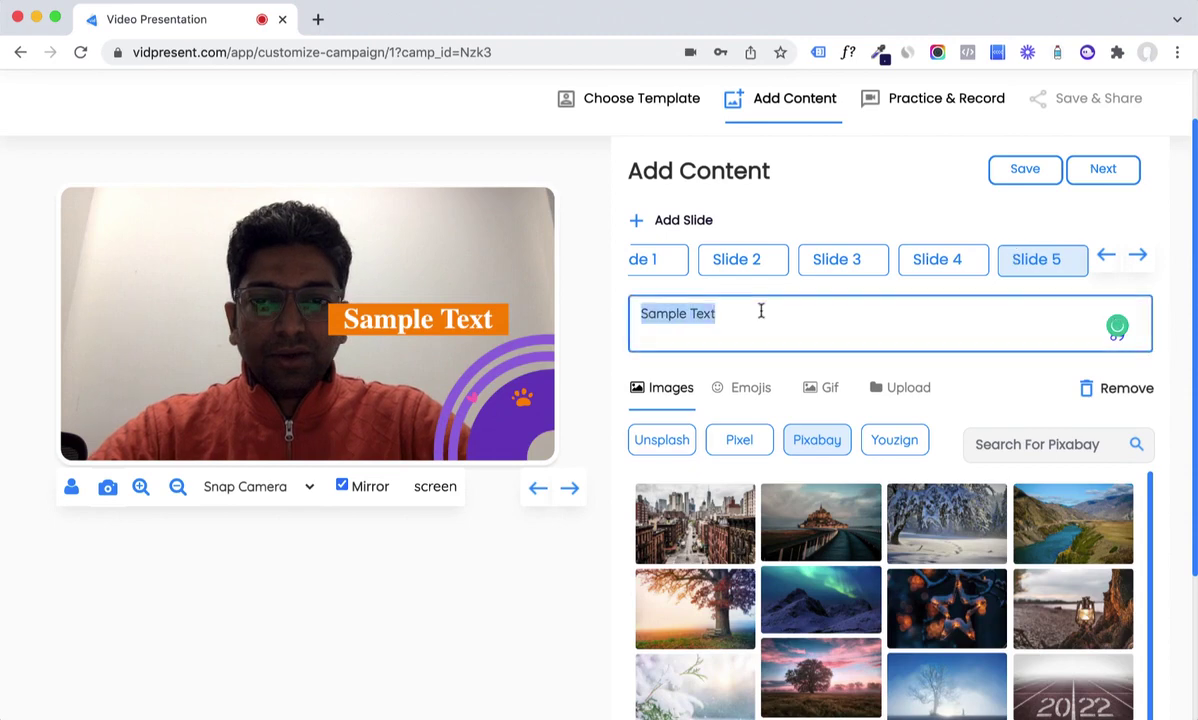
{"action": "type", "text": "slide 5"}
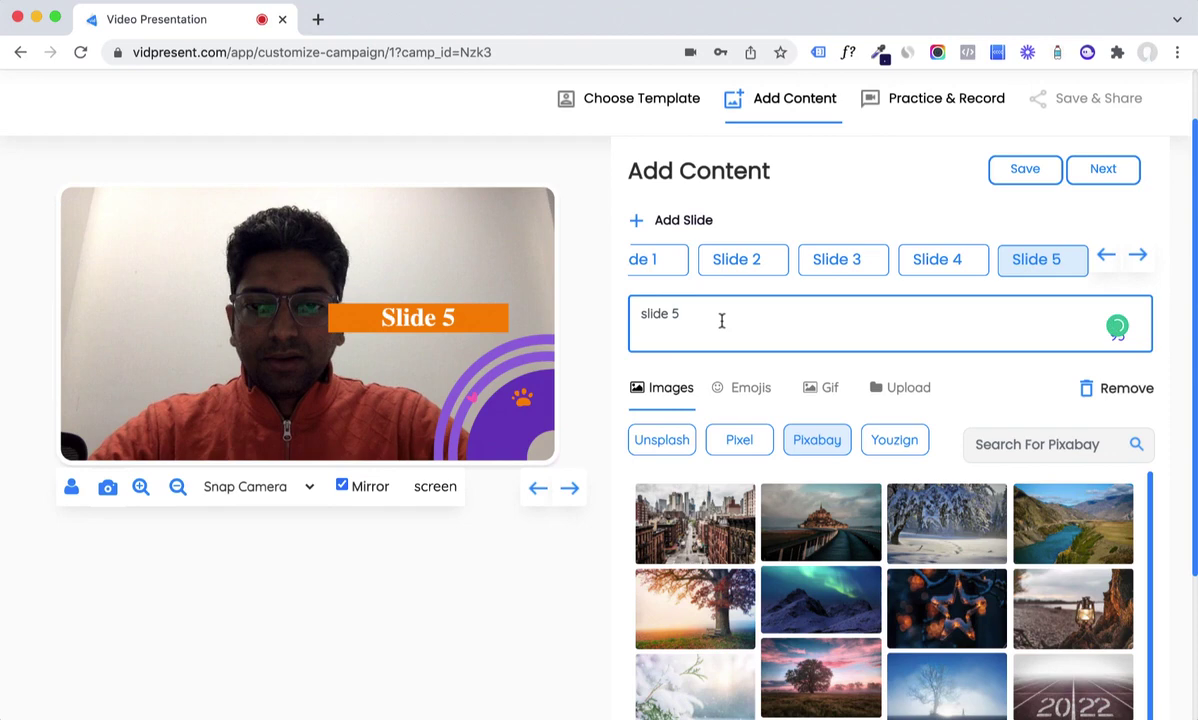
{"action": "left_click", "coordinate": [933, 541]}
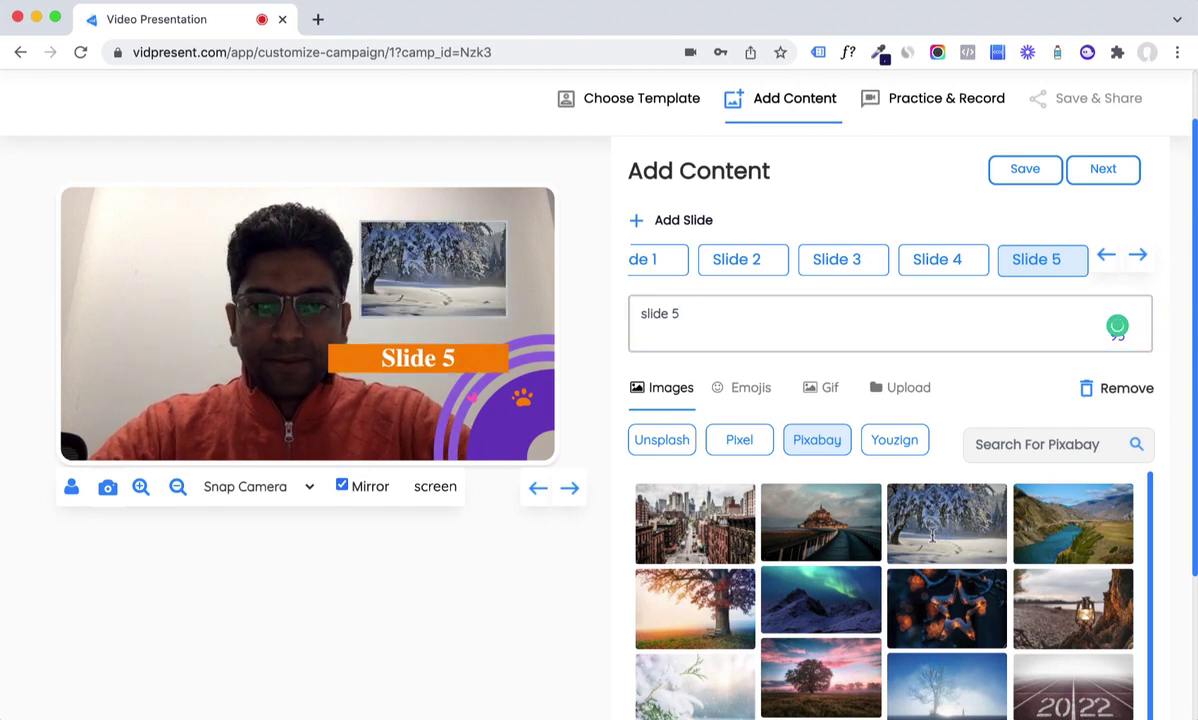
{"action": "scroll", "coordinate": [821, 356], "scroll_direction": "up", "scroll_amount": 2}
{"action": "scroll", "coordinate": [821, 358], "scroll_direction": "down", "scroll_amount": 1}
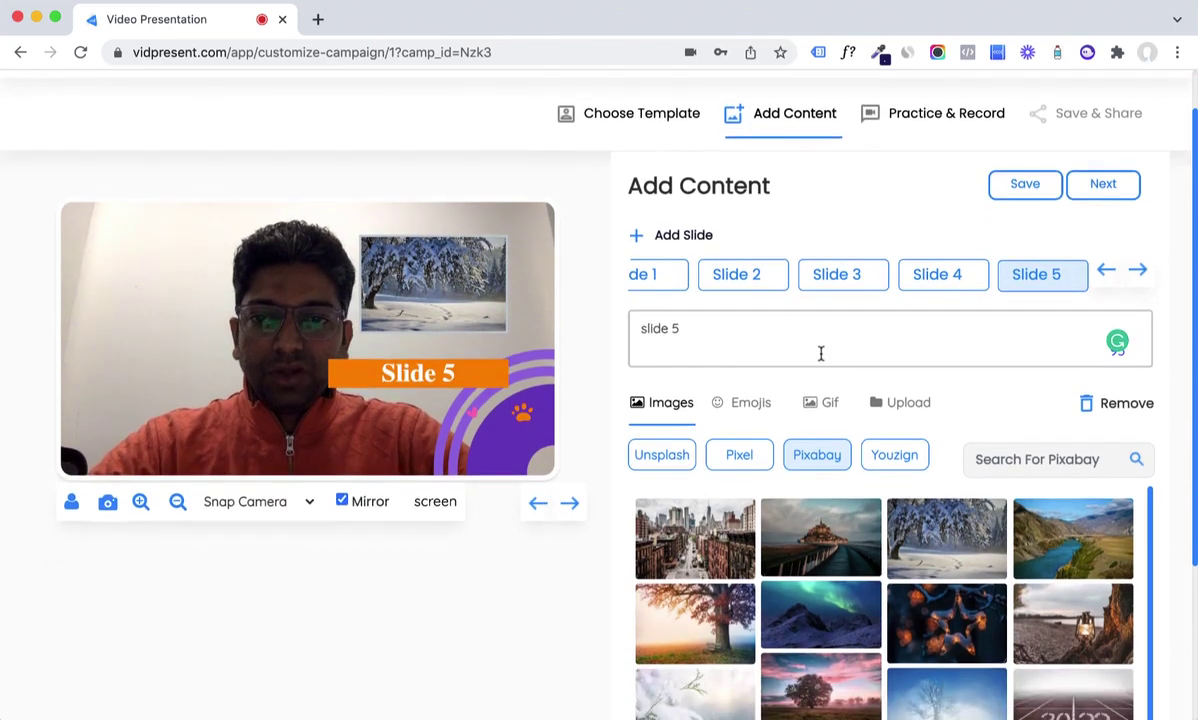
{"action": "left_click", "coordinate": [1095, 186]}
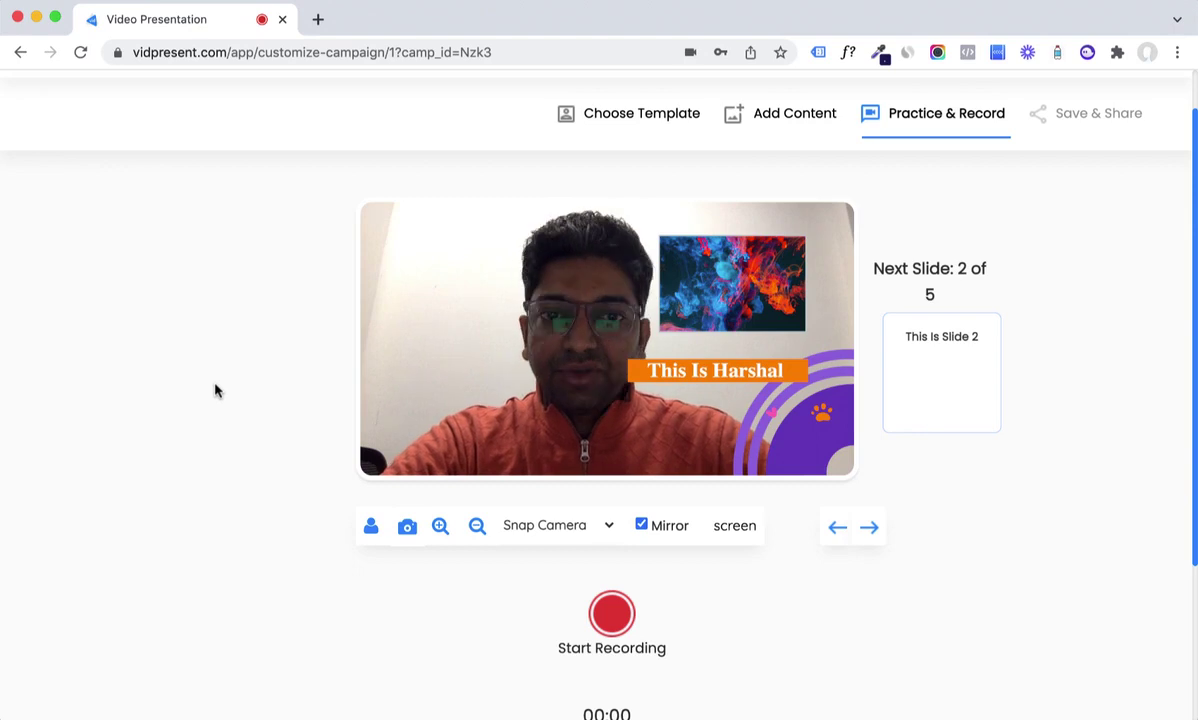
Hide and restore the slide overlay, then enlarge and shrink the slide image over the webcam.
{"action": "left_click", "coordinate": [370, 526]}
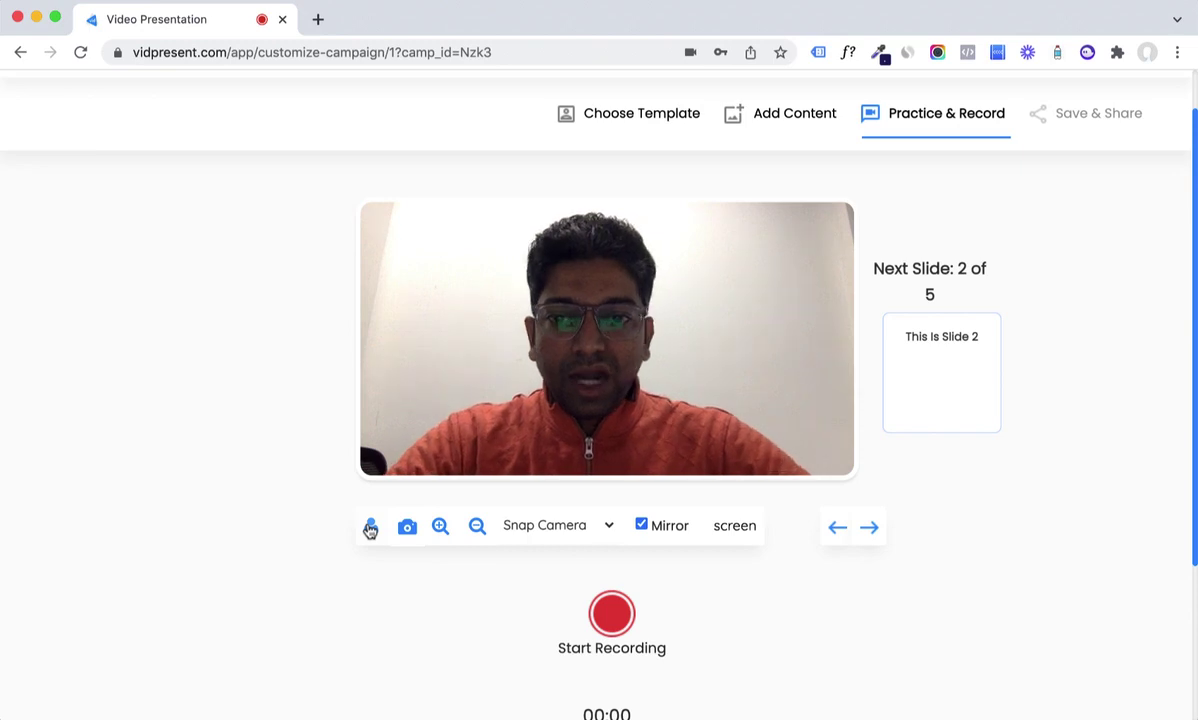
{"action": "left_click", "coordinate": [370, 528]}
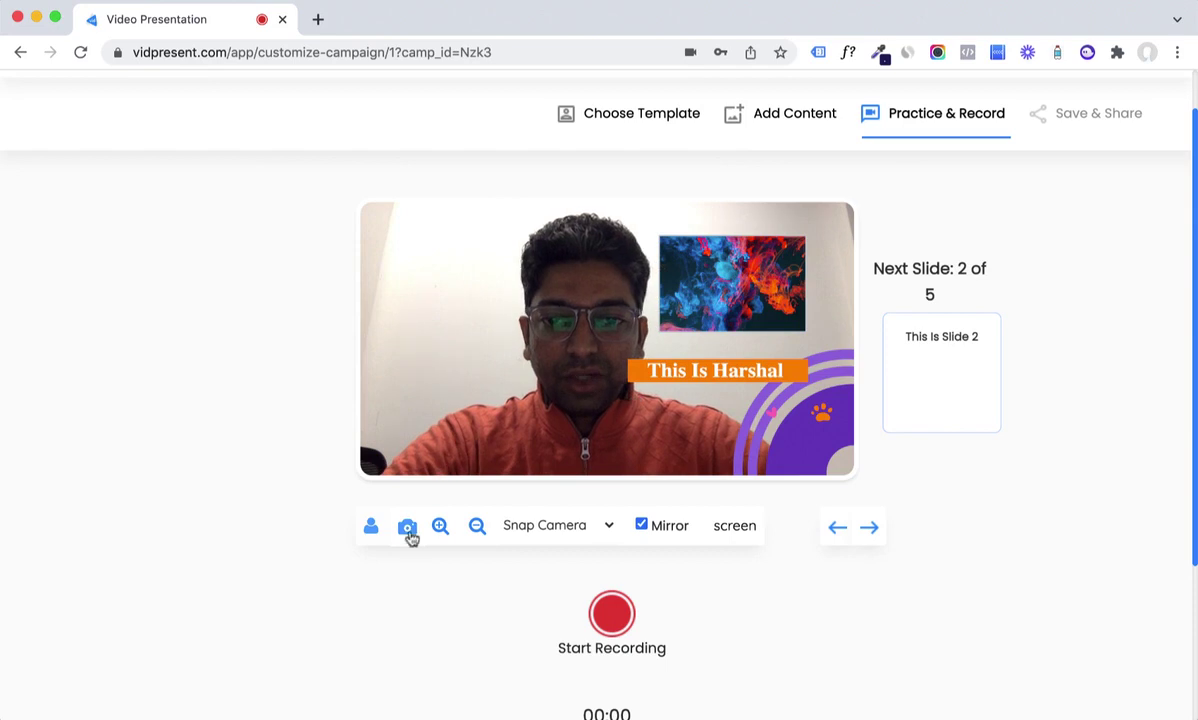
{"action": "left_click", "coordinate": [439, 527]}
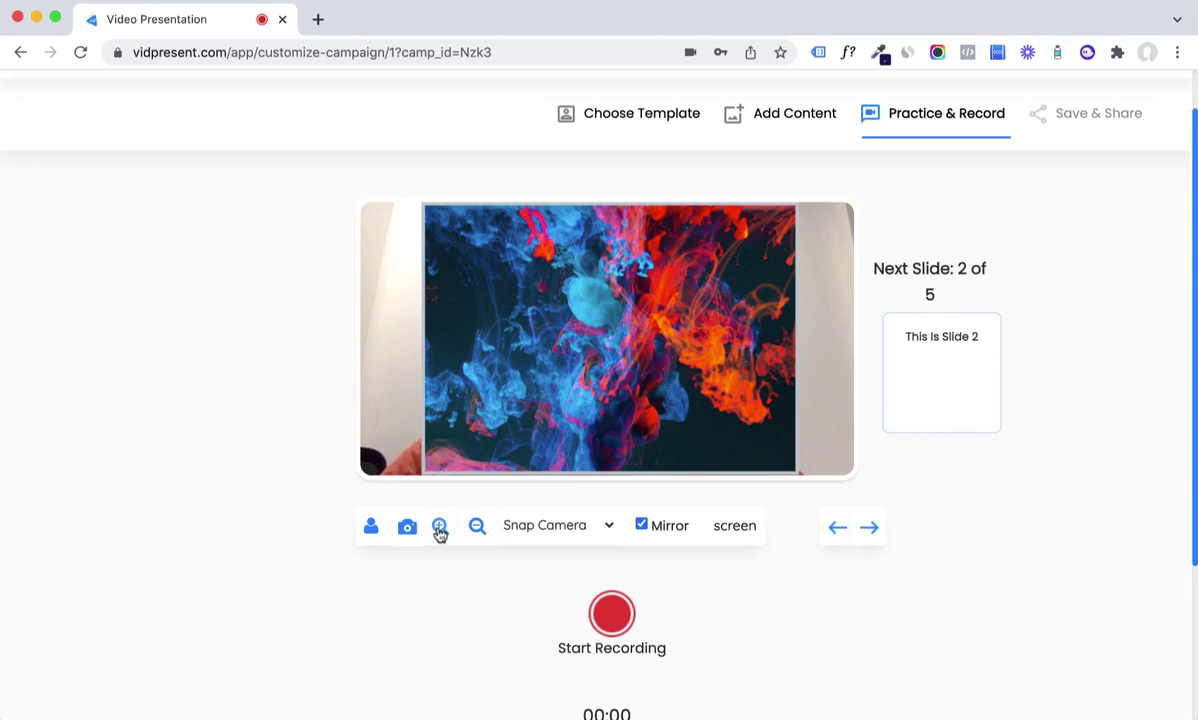
{"action": "left_click", "coordinate": [477, 526]}
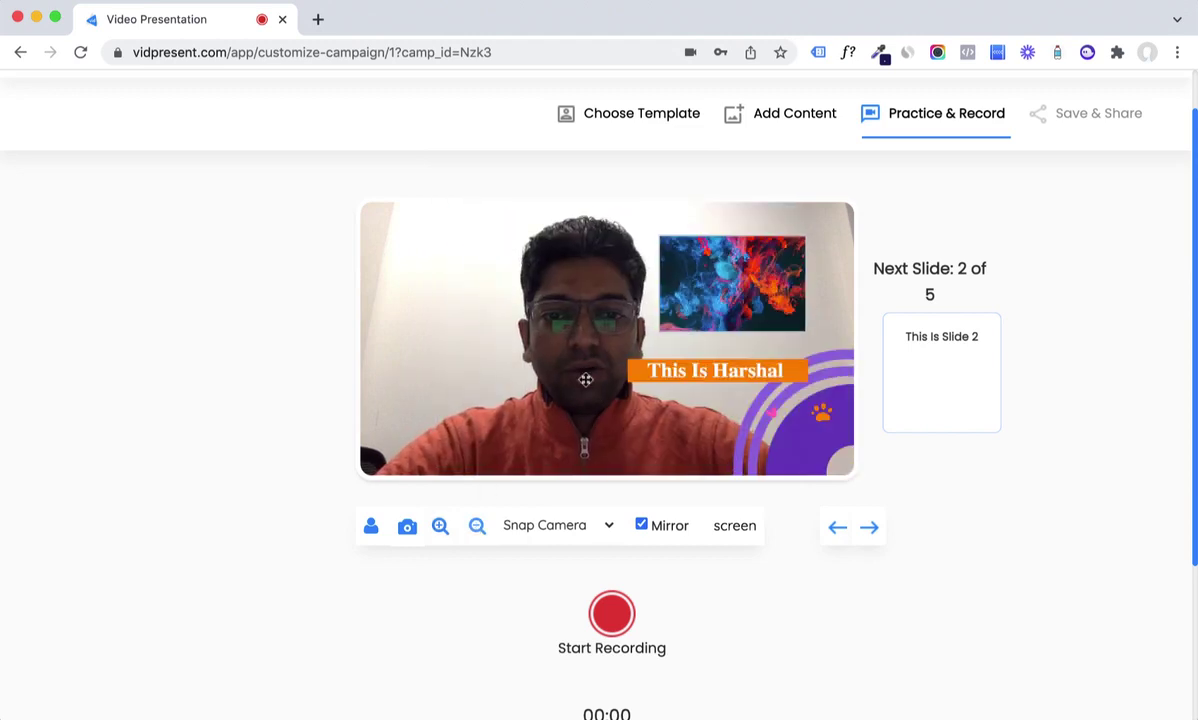
{"action": "left_click", "coordinate": [610, 527]}
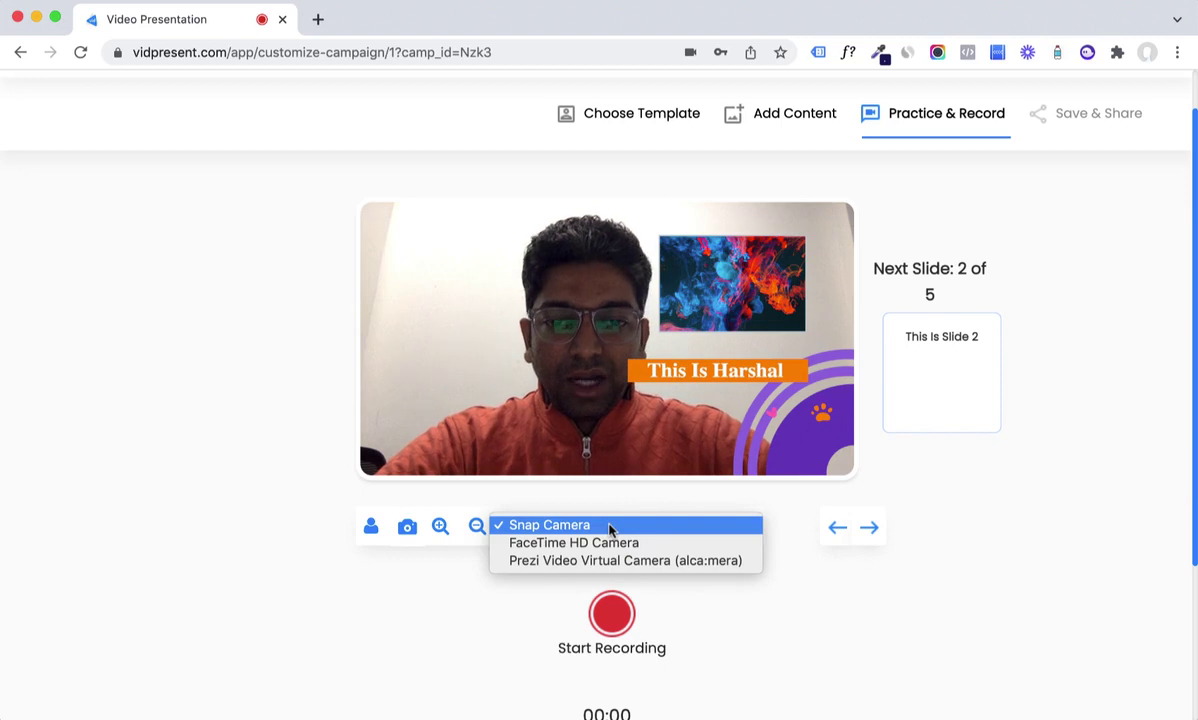
{"action": "left_click", "coordinate": [490, 597]}
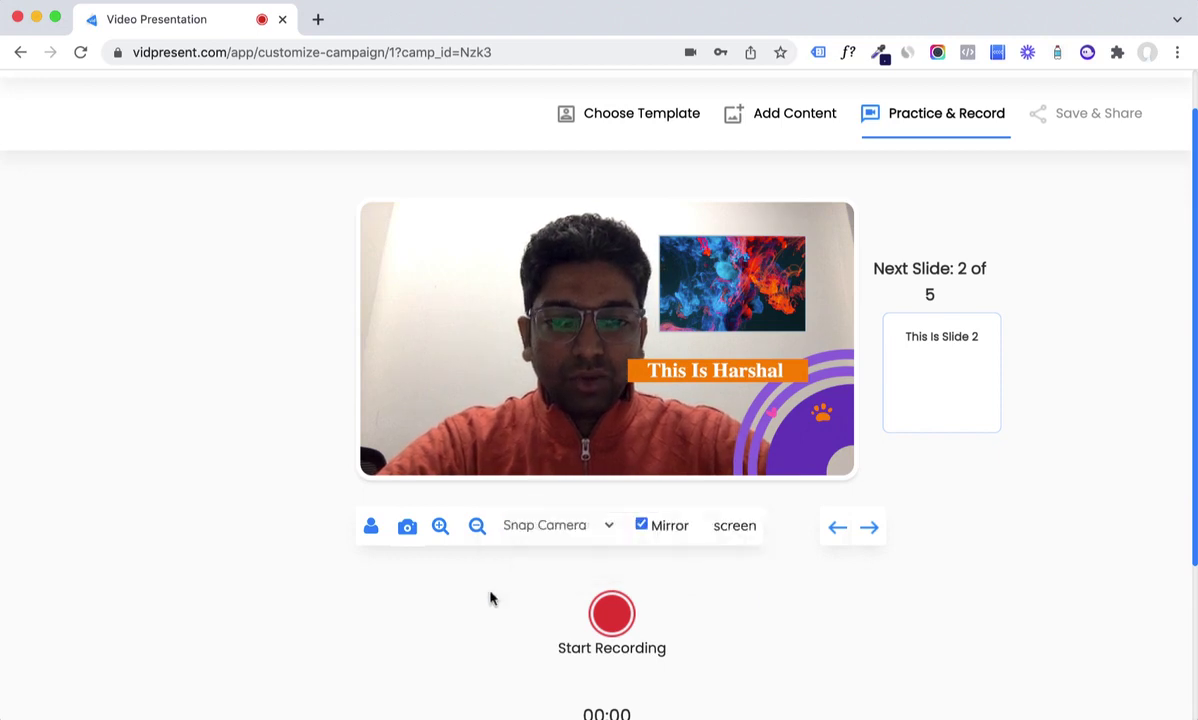
{"action": "left_click", "coordinate": [642, 527]}
{"action": "left_click", "coordinate": [642, 527]}
{"action": "left_click", "coordinate": [642, 527]}
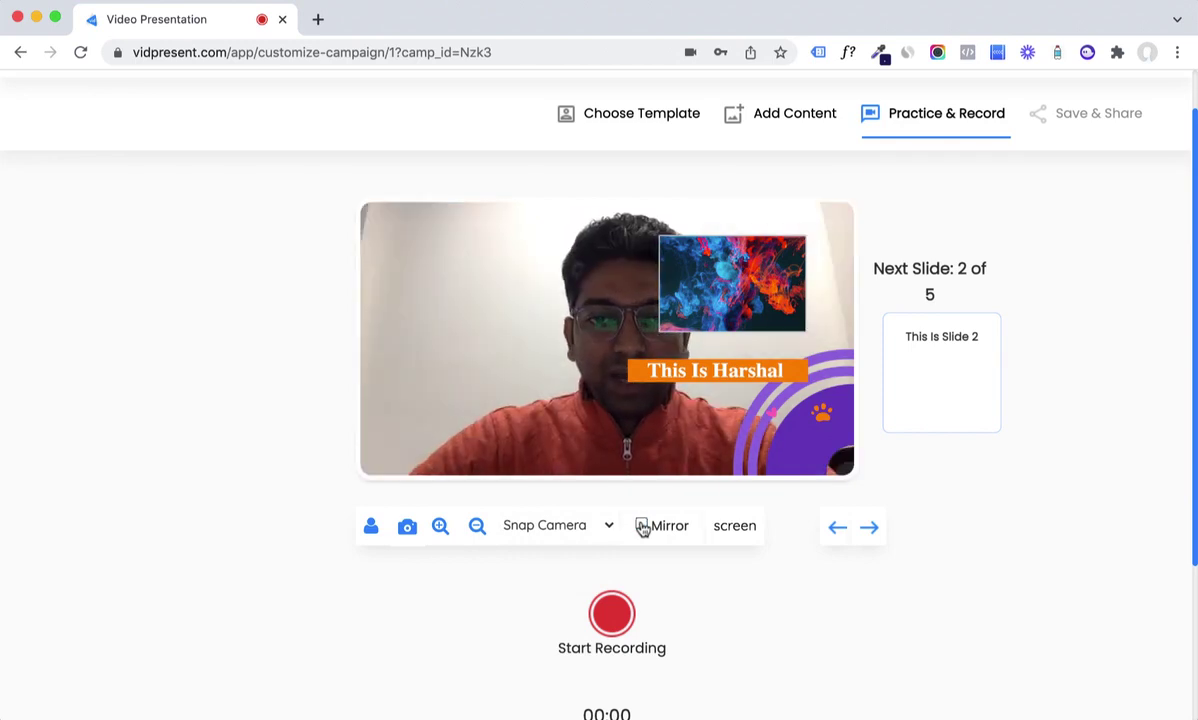
{"action": "left_click", "coordinate": [642, 527]}
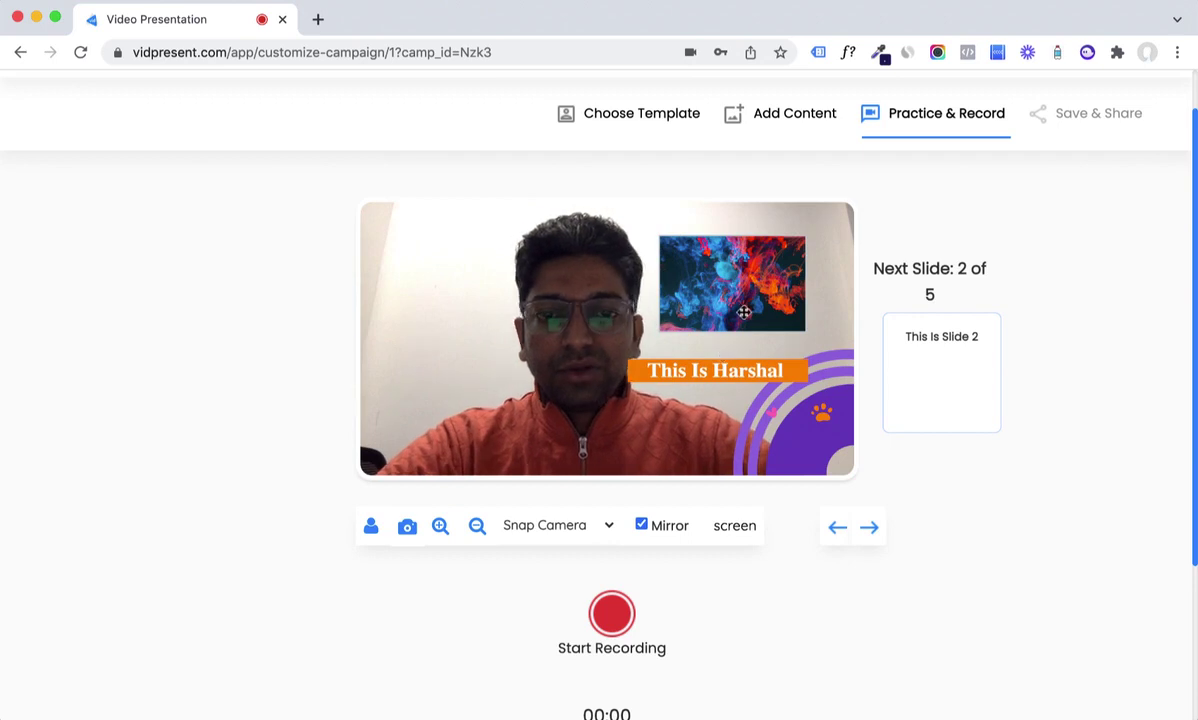
{"action": "left_click", "coordinate": [642, 527]}
{"action": "left_click", "coordinate": [642, 527]}
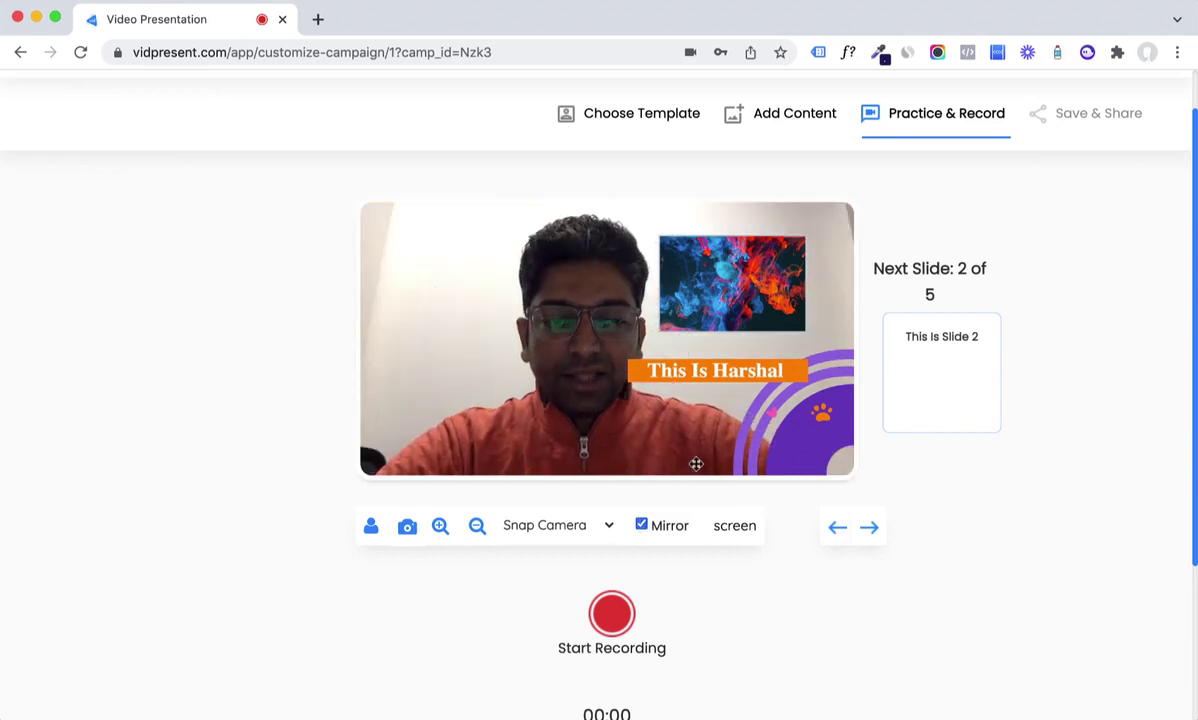
{"action": "left_click", "coordinate": [869, 529]}
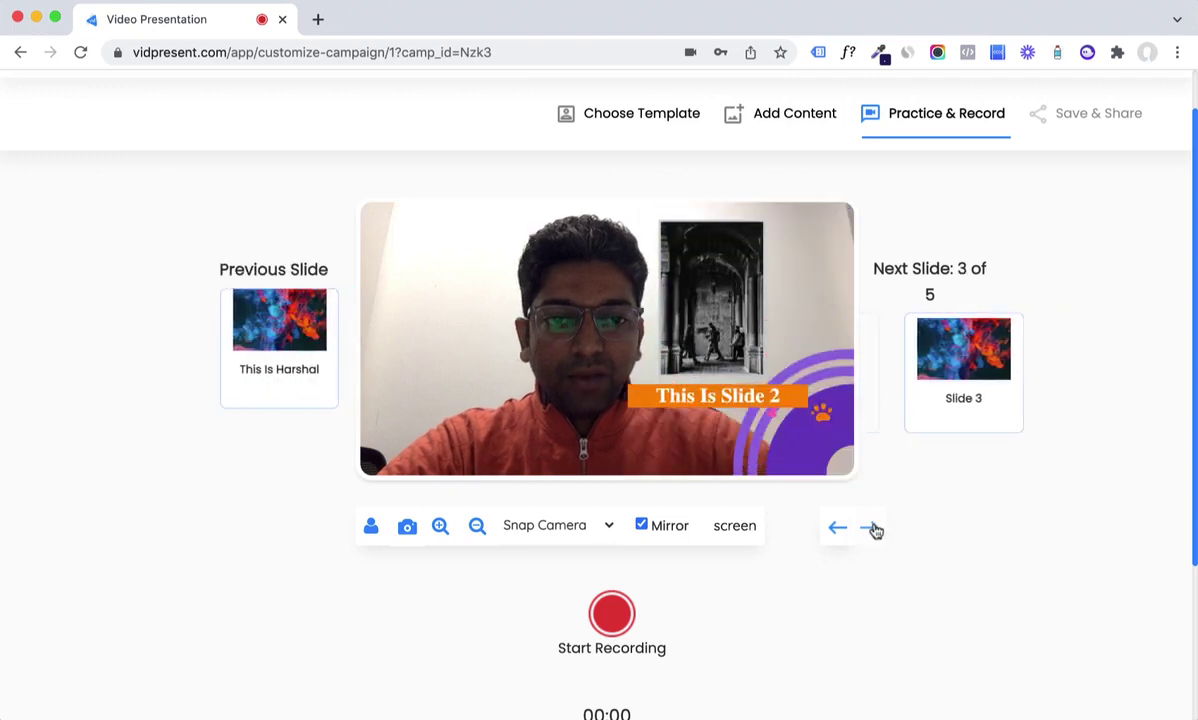
{"action": "left_click", "coordinate": [871, 528]}
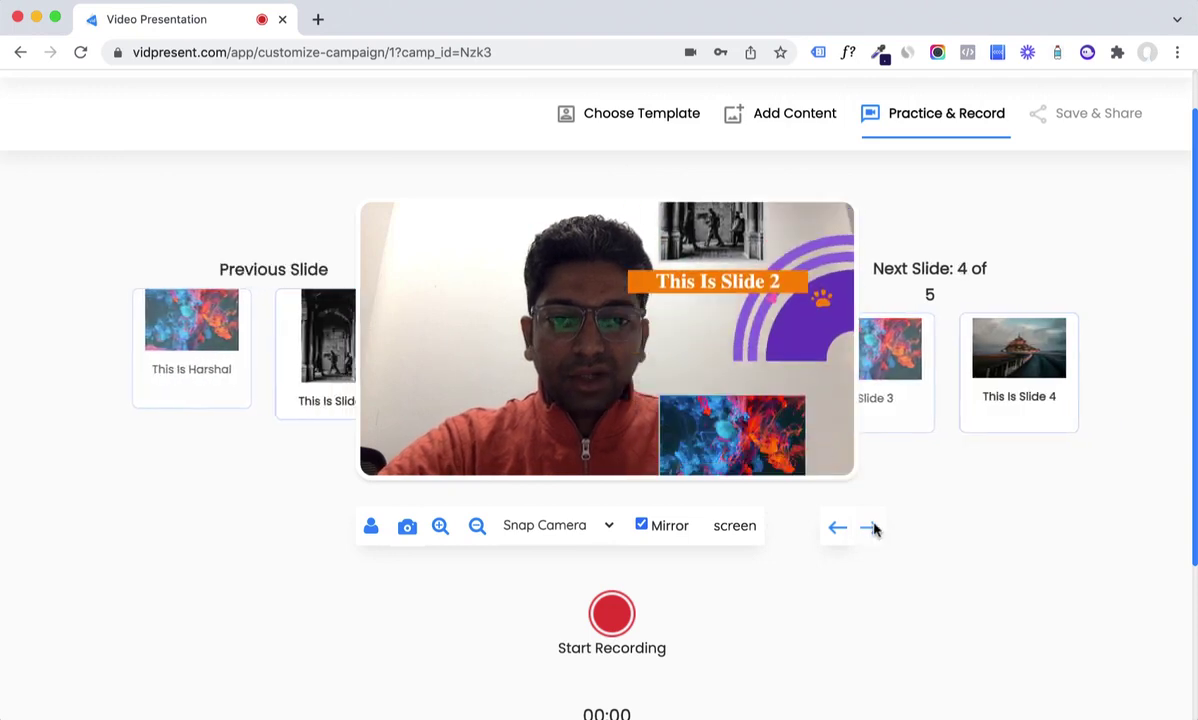
{"action": "left_click", "coordinate": [872, 529]}
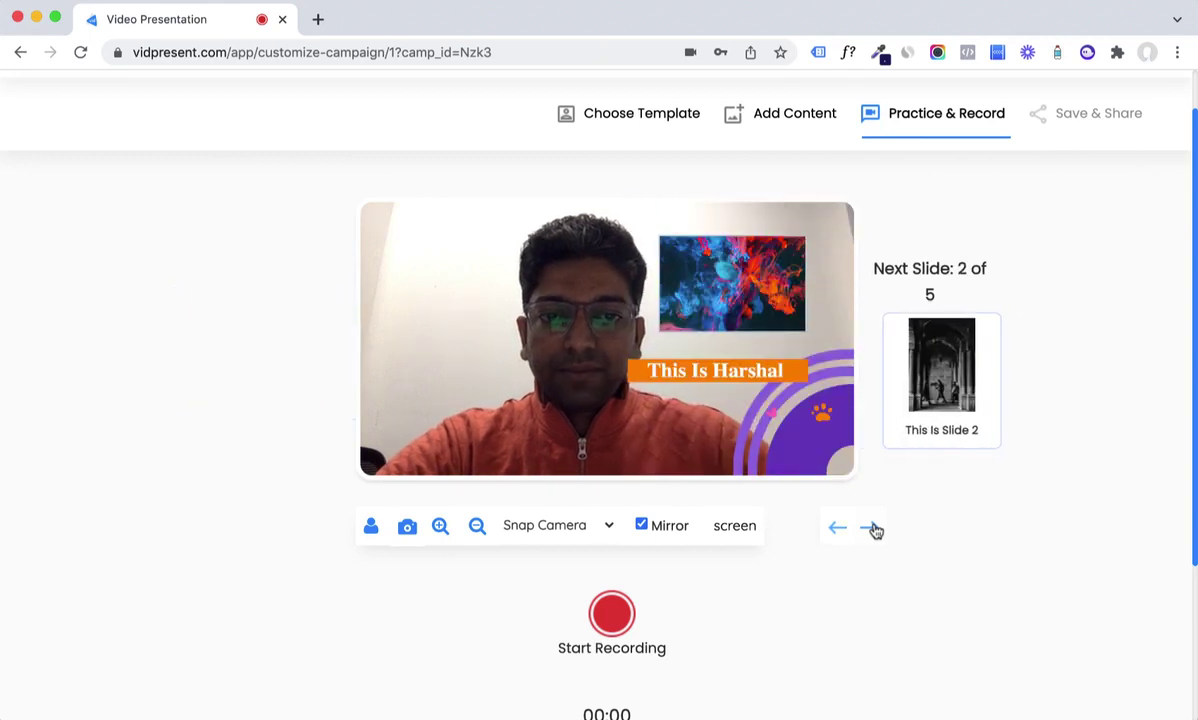
Record a take stepping through slides 1–5, zooming slide 2's photo in and back out.
{"action": "left_click", "coordinate": [612, 612]}
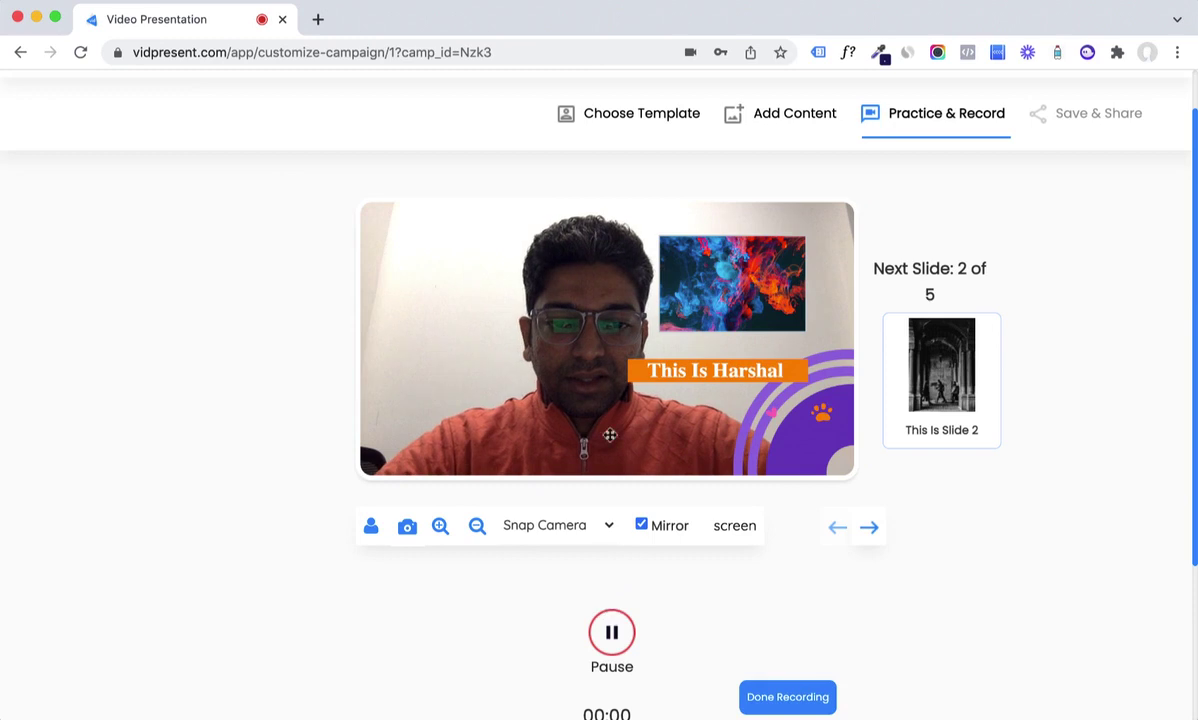
{"action": "scroll", "coordinate": [590, 680], "scroll_direction": "down", "scroll_amount": 2}
{"action": "scroll", "coordinate": [590, 680], "scroll_direction": "up", "scroll_amount": 4}
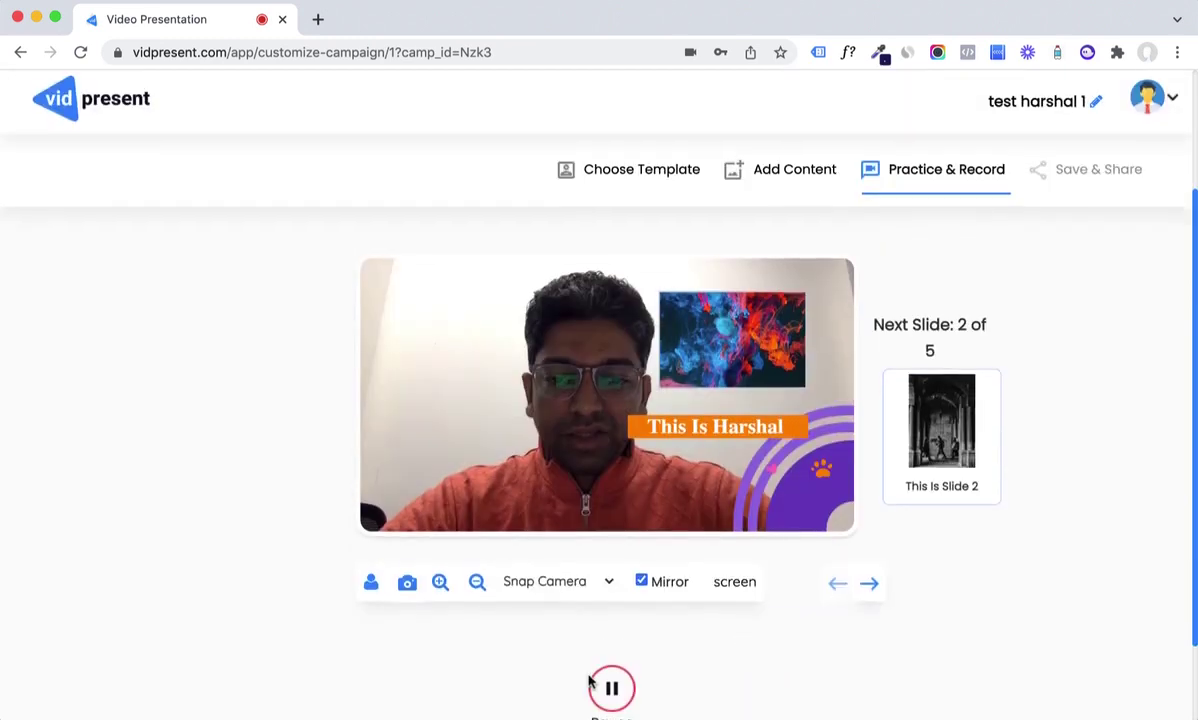
{"action": "left_click", "coordinate": [870, 585]}
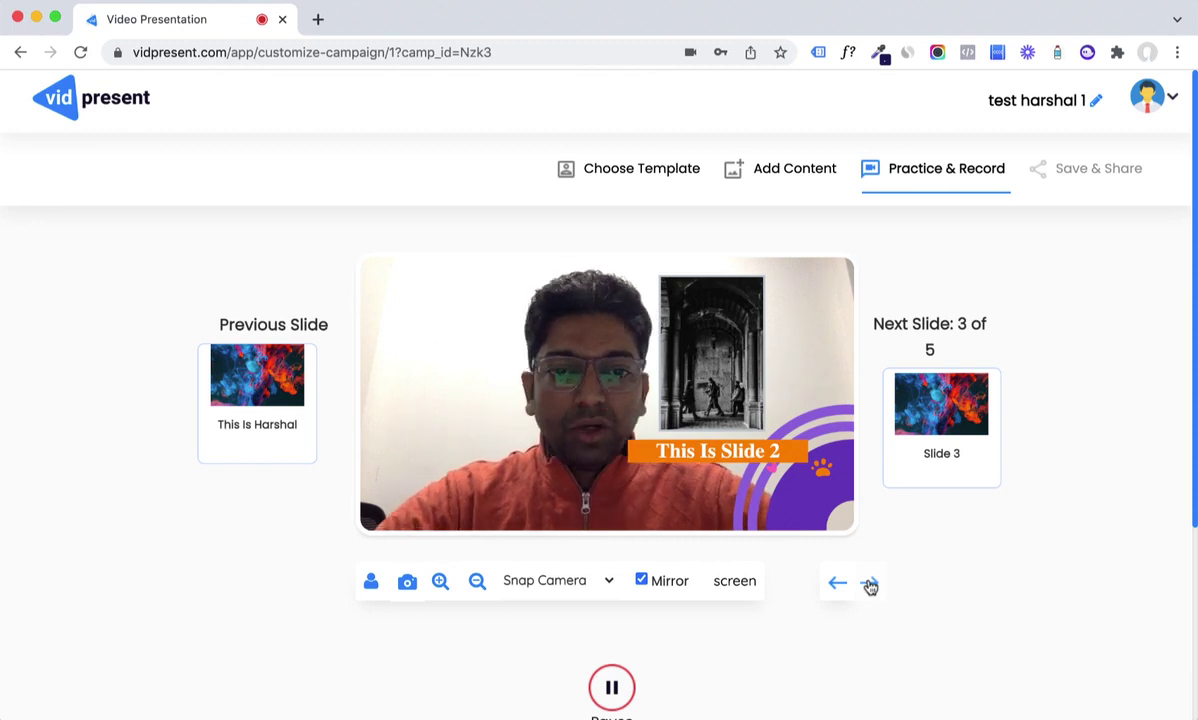
{"action": "left_click", "coordinate": [441, 585]}
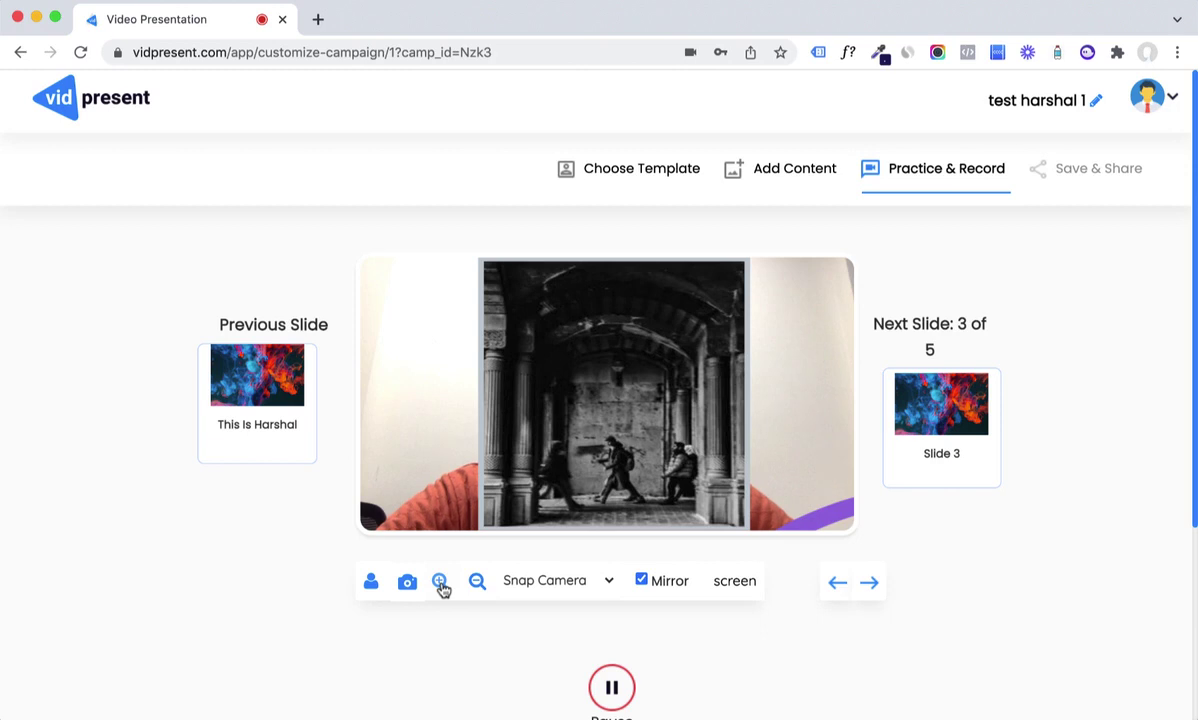
{"action": "left_click", "coordinate": [477, 581]}
{"action": "left_click", "coordinate": [869, 583]}
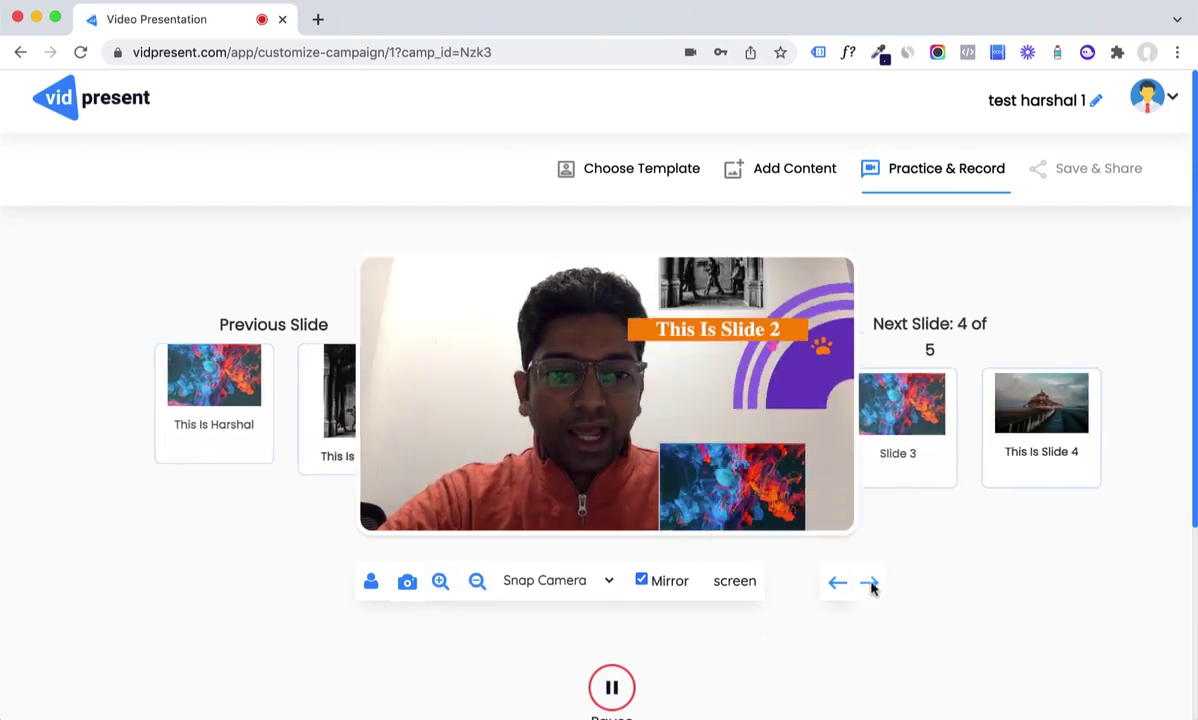
{"action": "left_click", "coordinate": [871, 587]}
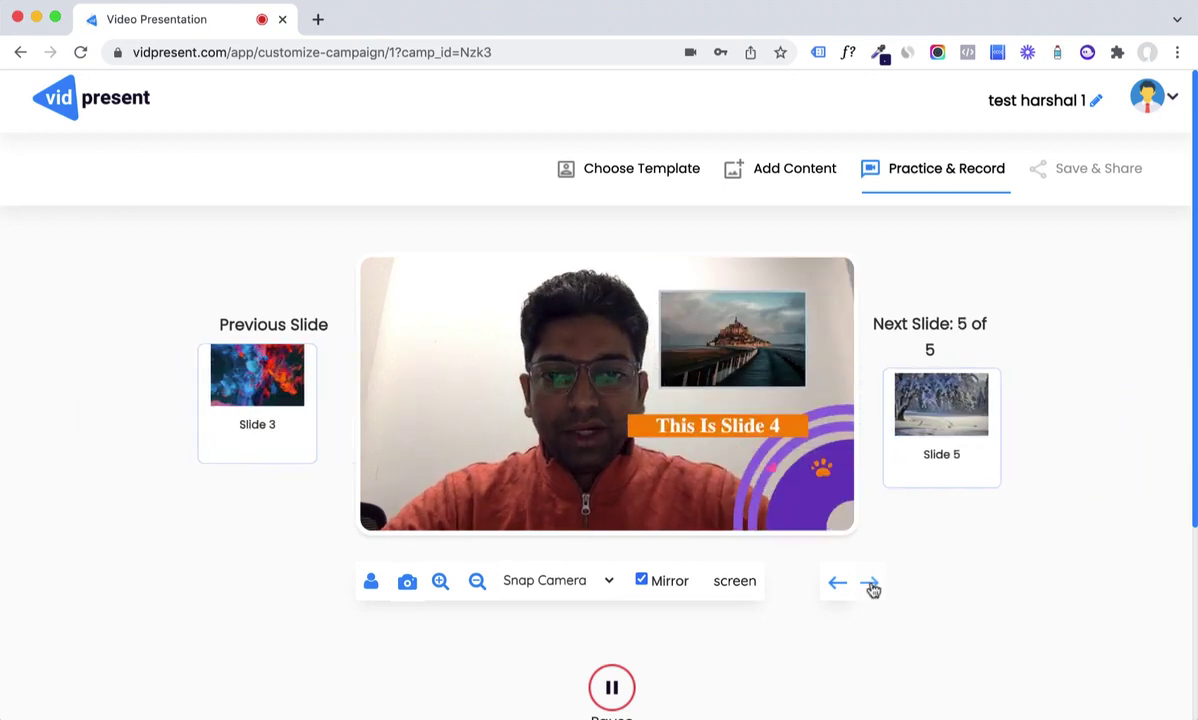
{"action": "left_click", "coordinate": [871, 587]}
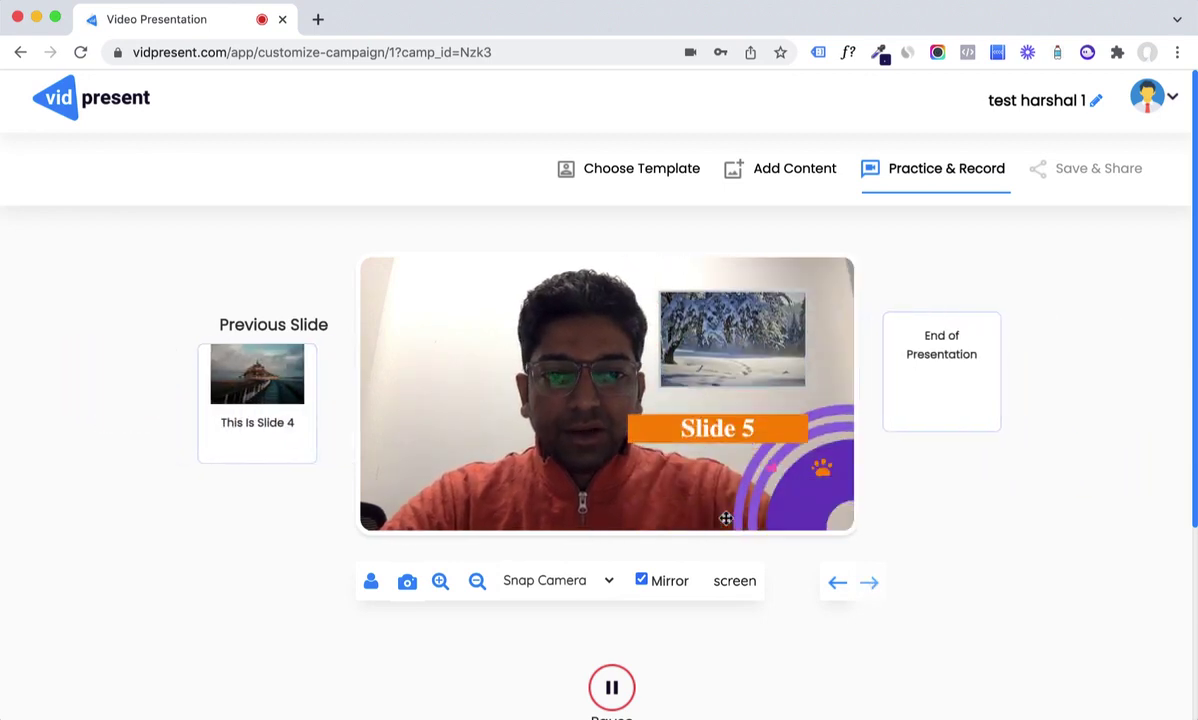
{"action": "scroll", "coordinate": [726, 518], "scroll_direction": "down", "scroll_amount": 2}
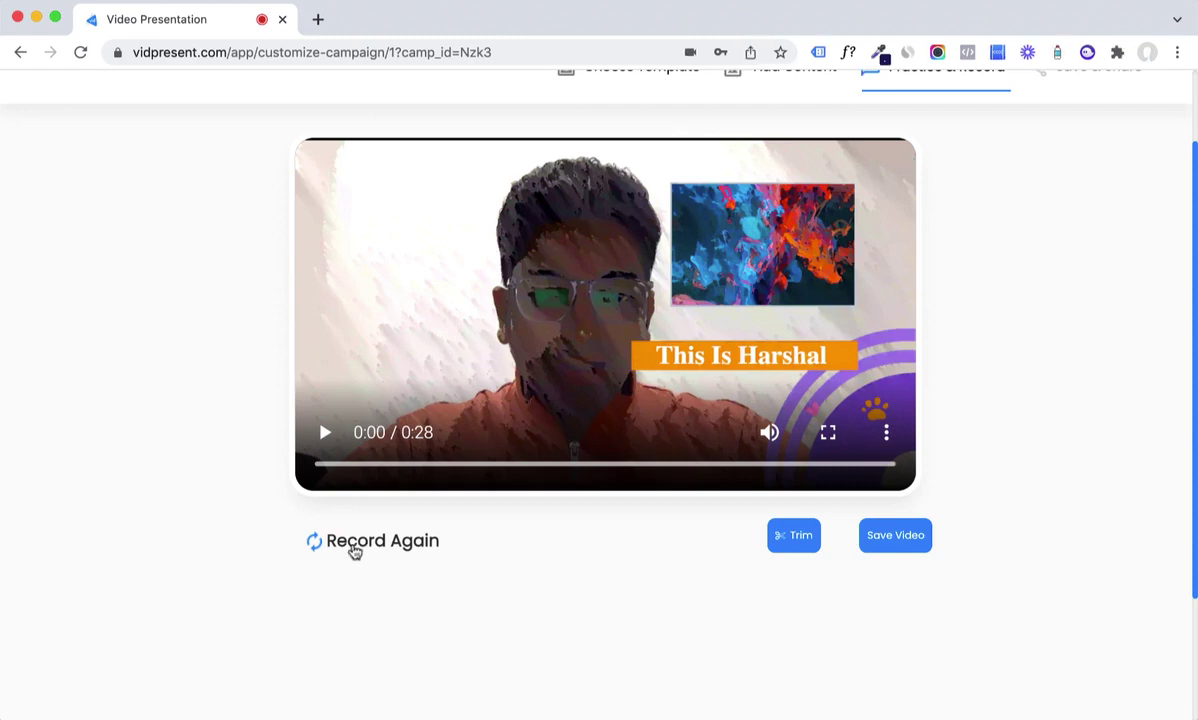
Open the Trim timeline and close it, keeping the full 28-second recording.
{"action": "left_click", "coordinate": [796, 541]}
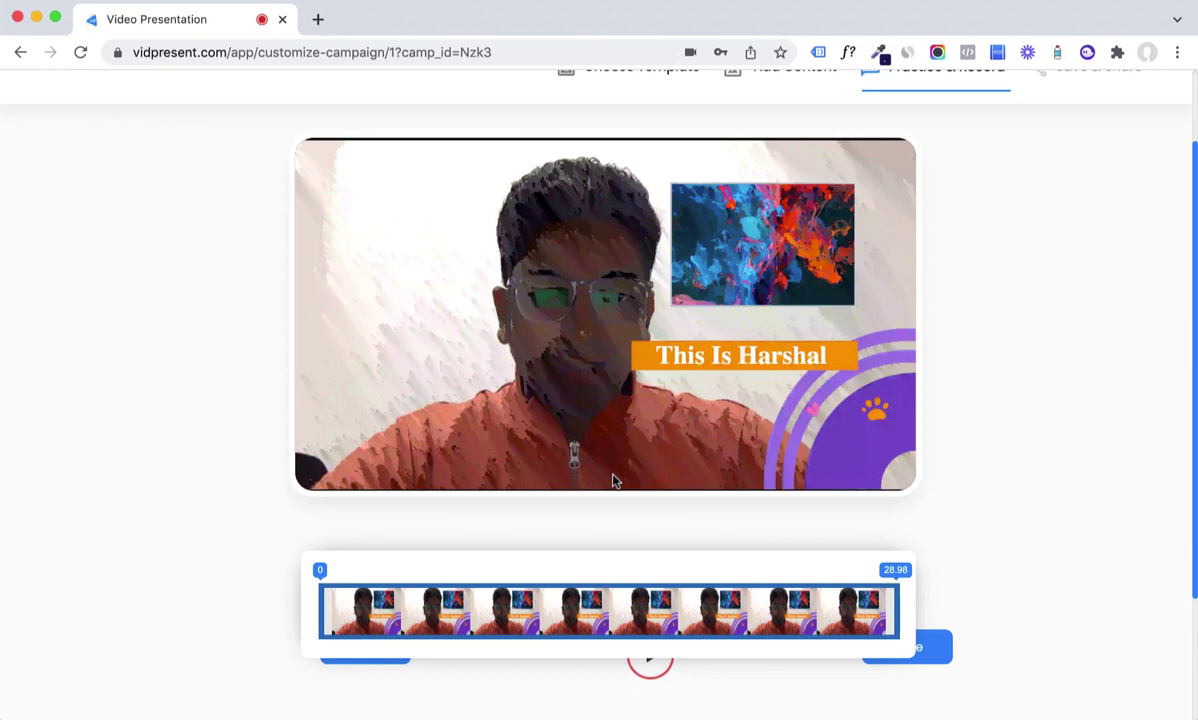
{"action": "scroll", "coordinate": [900, 535], "scroll_direction": "down", "scroll_amount": 3}
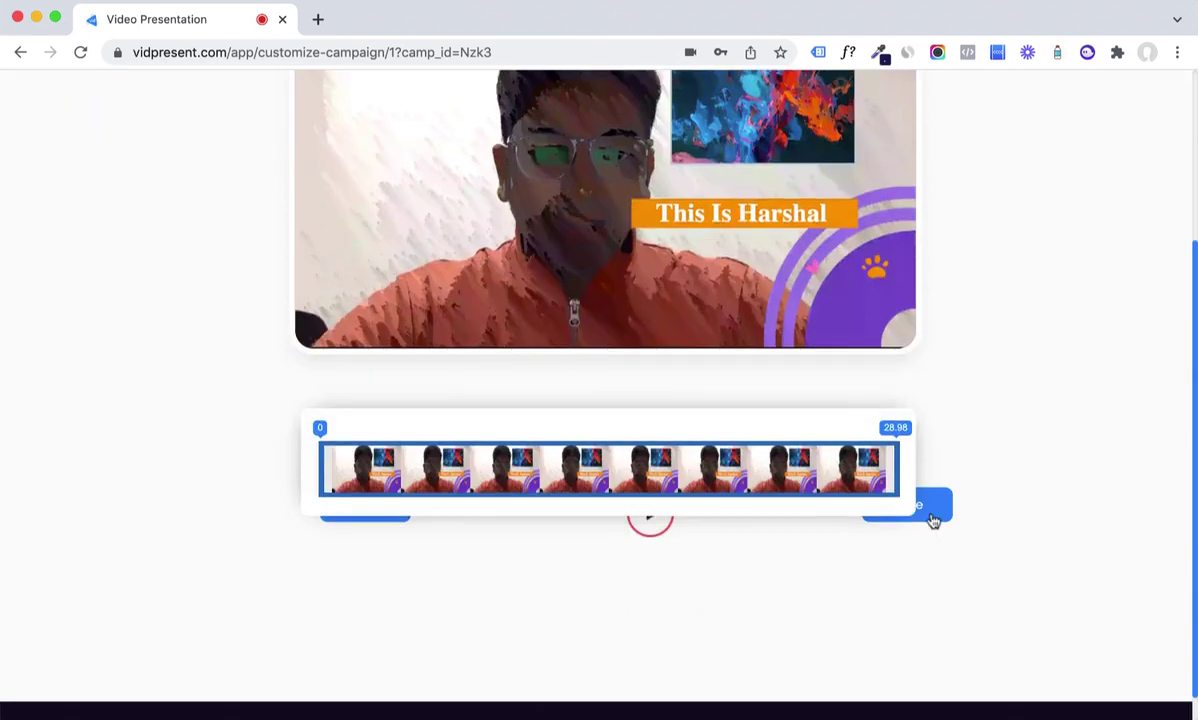
{"action": "left_click", "coordinate": [932, 518]}
{"action": "scroll", "coordinate": [631, 540], "scroll_direction": "up", "scroll_amount": 2}
Save the 28-second recorded video.
{"action": "left_click", "coordinate": [896, 476]}
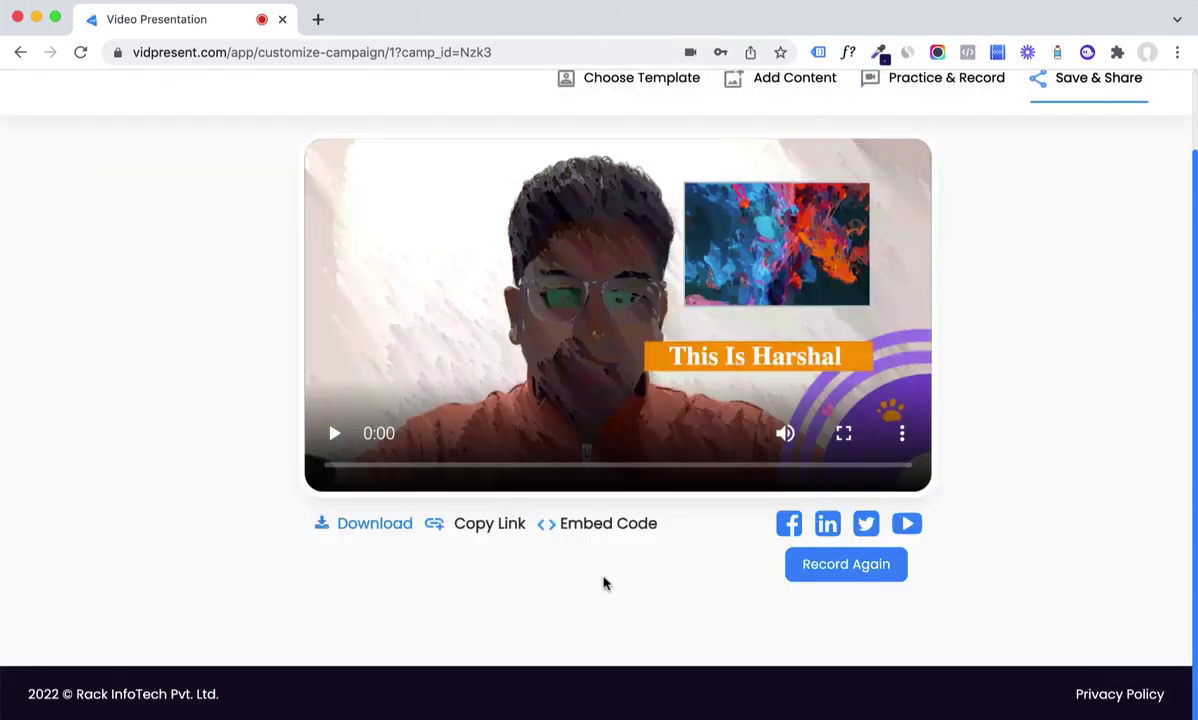
{"action": "scroll", "coordinate": [603, 582], "scroll_direction": "up", "scroll_amount": 1}
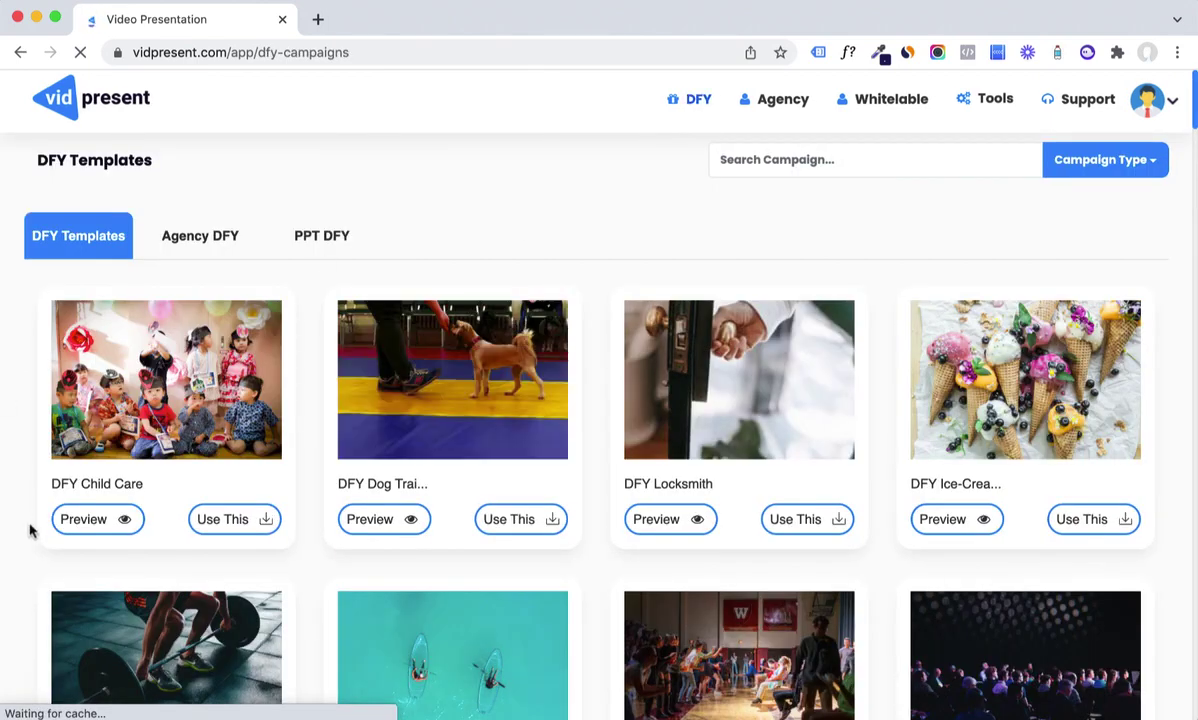
{"action": "scroll", "coordinate": [30, 532], "scroll_direction": "down", "scroll_amount": 1}
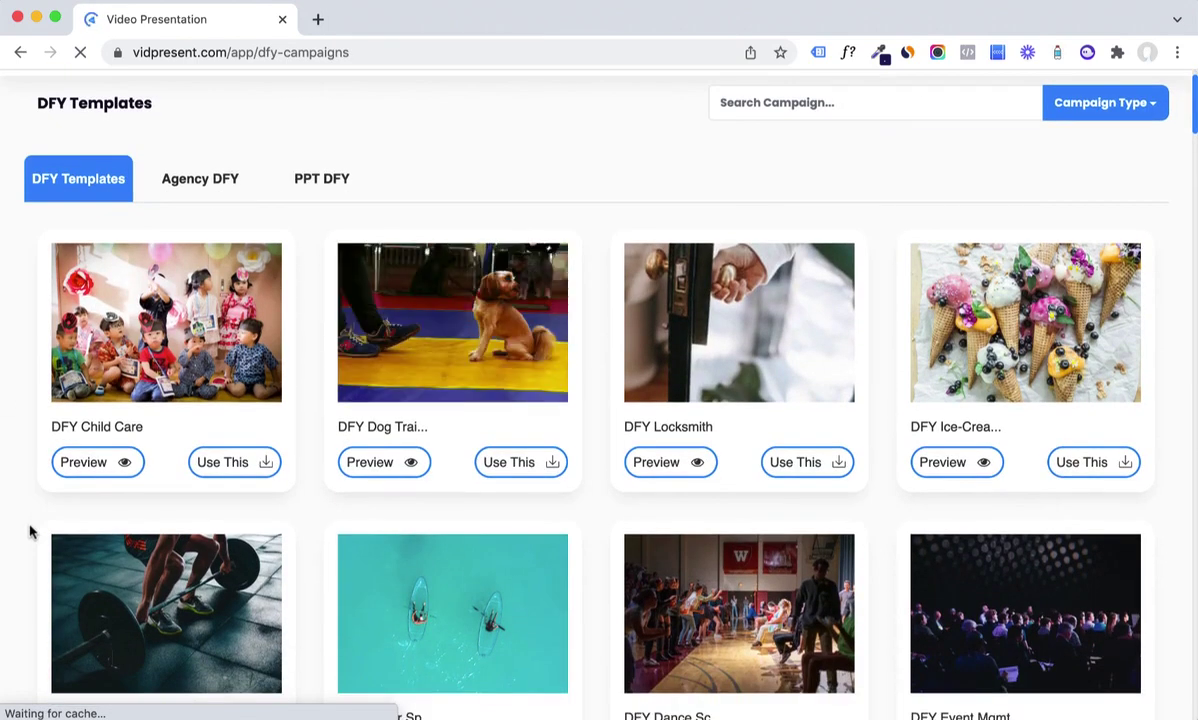
{"action": "scroll", "coordinate": [584, 394], "scroll_direction": "down", "scroll_amount": 3}
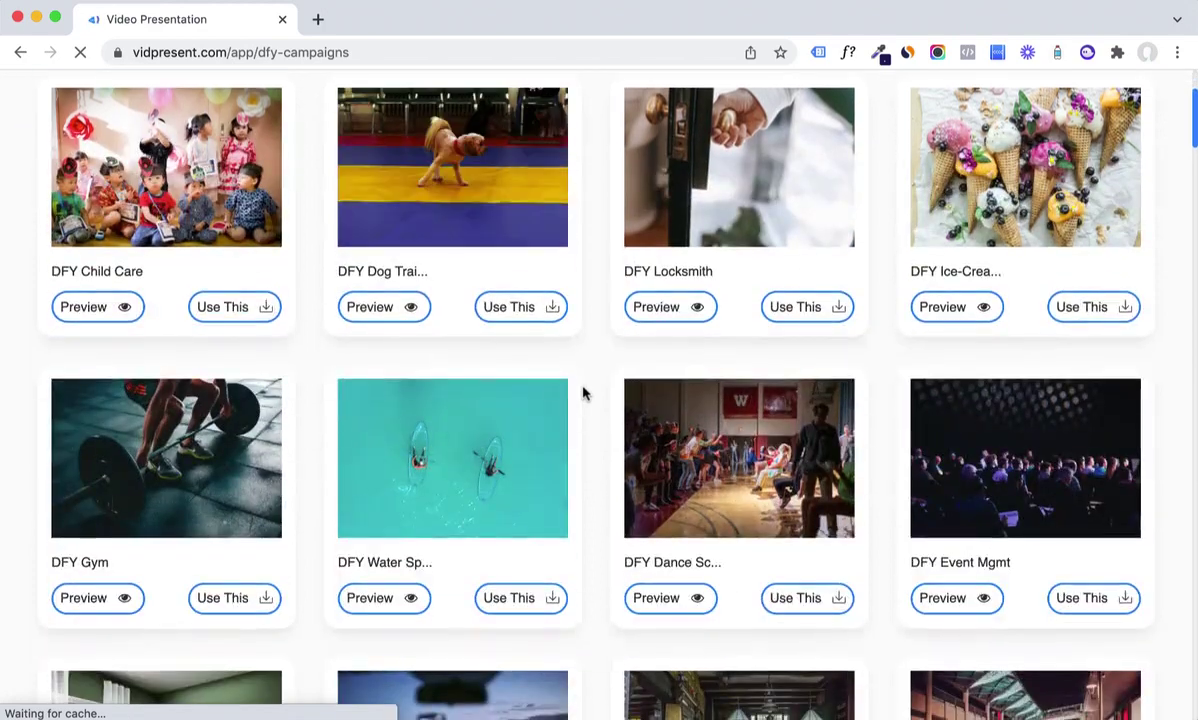
{"action": "scroll", "coordinate": [584, 394], "scroll_direction": "down", "scroll_amount": 2}
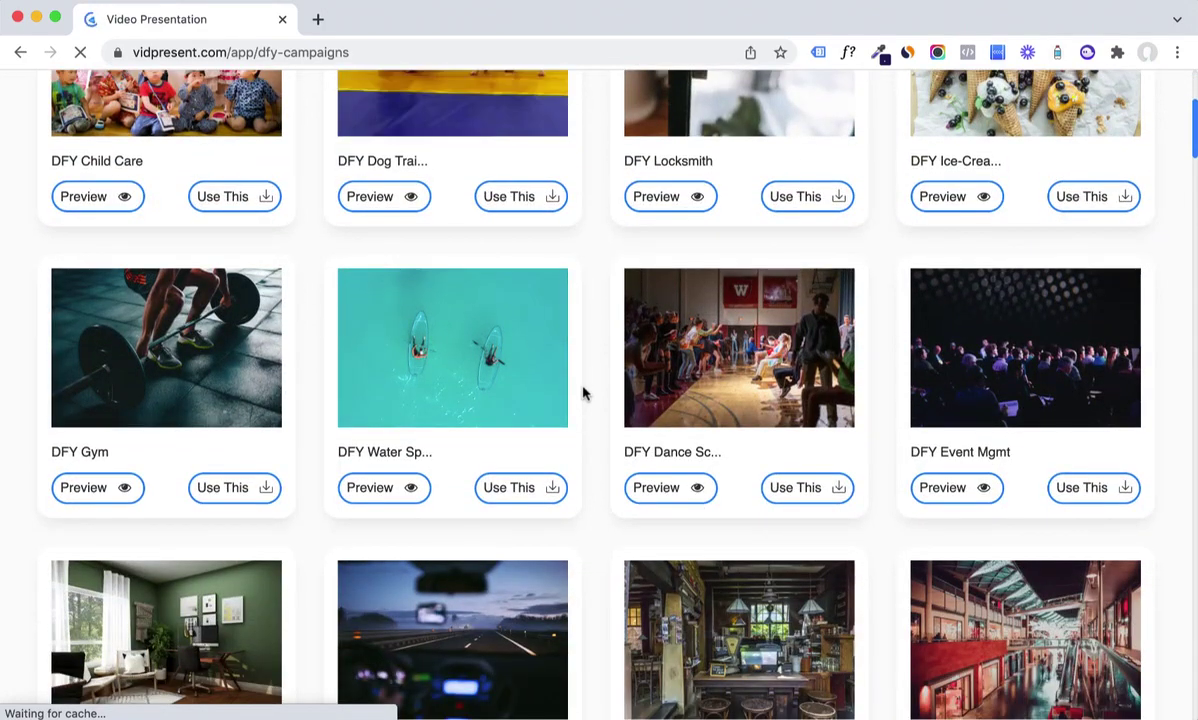
{"action": "scroll", "coordinate": [584, 394], "scroll_direction": "down", "scroll_amount": 2}
{"action": "scroll", "coordinate": [584, 394], "scroll_direction": "down", "scroll_amount": 2}
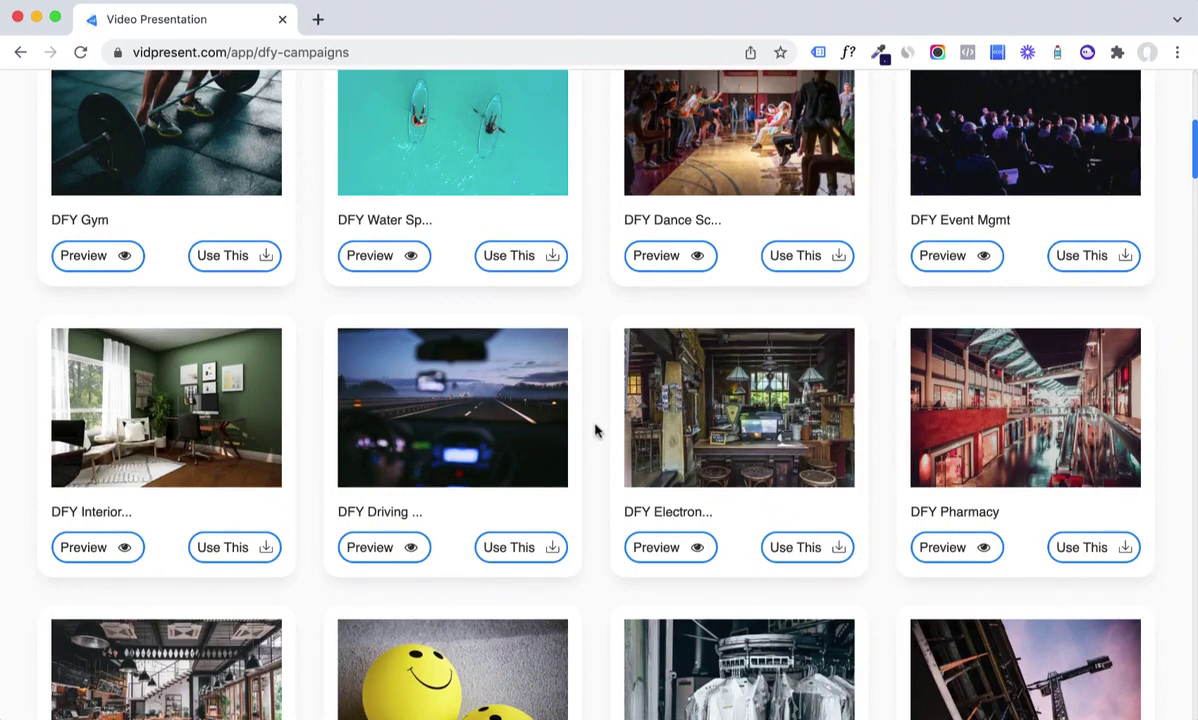
{"action": "scroll", "coordinate": [594, 430], "scroll_direction": "up", "scroll_amount": 1}
{"action": "scroll", "coordinate": [594, 430], "scroll_direction": "up", "scroll_amount": 3}
{"action": "scroll", "coordinate": [594, 430], "scroll_direction": "up", "scroll_amount": 2}
{"action": "scroll", "coordinate": [594, 430], "scroll_direction": "up", "scroll_amount": 4}
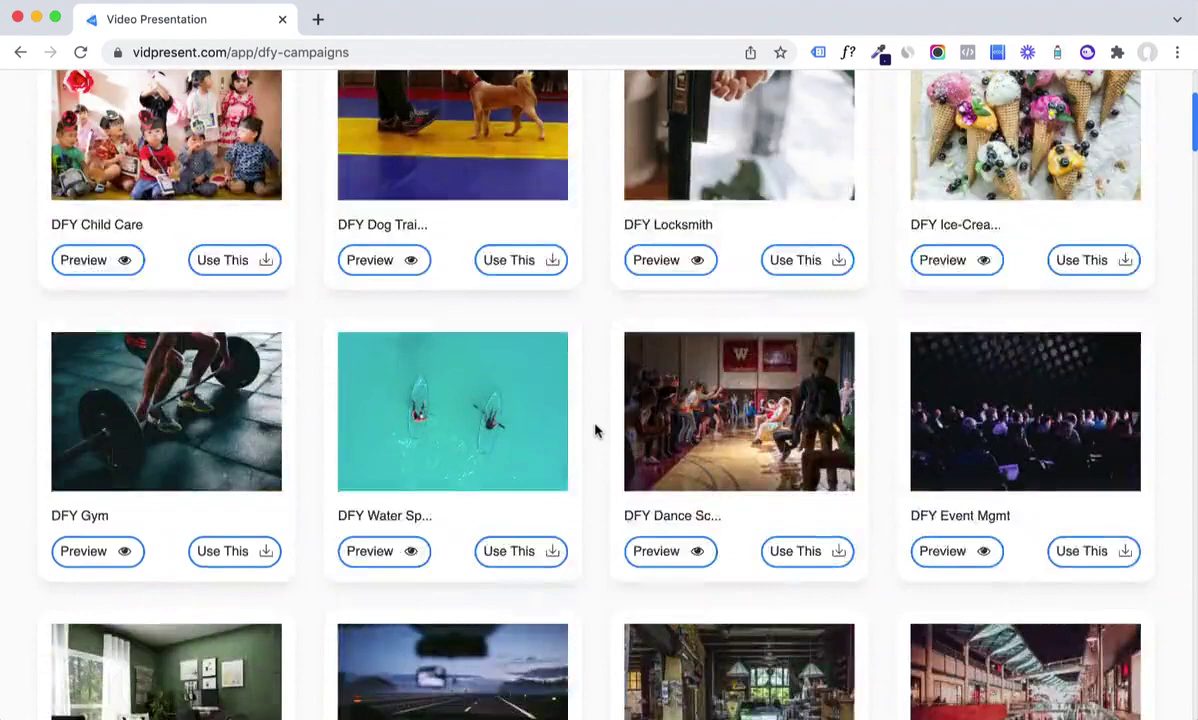
{"action": "scroll", "coordinate": [594, 430], "scroll_direction": "up", "scroll_amount": 3}
{"action": "scroll", "coordinate": [594, 430], "scroll_direction": "down", "scroll_amount": 4}
{"action": "scroll", "coordinate": [594, 430], "scroll_direction": "down", "scroll_amount": 2}
{"action": "scroll", "coordinate": [594, 430], "scroll_direction": "up", "scroll_amount": 2}
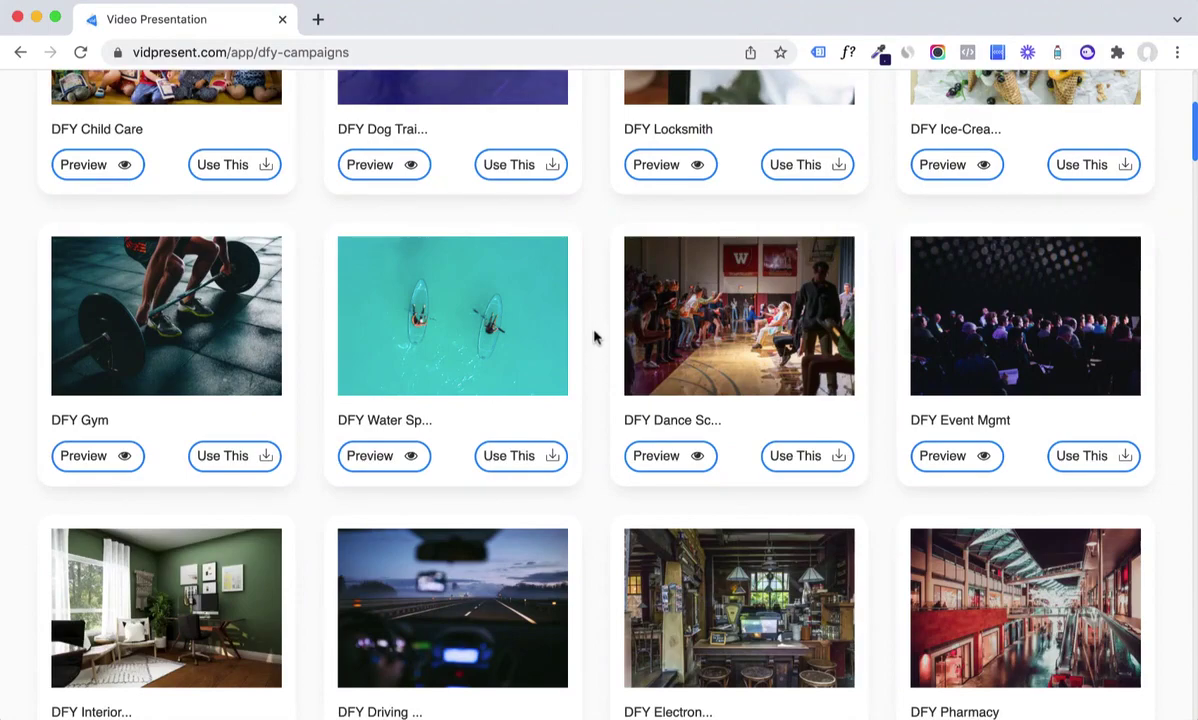
{"action": "scroll", "coordinate": [594, 338], "scroll_direction": "down", "scroll_amount": 3}
{"action": "scroll", "coordinate": [594, 338], "scroll_direction": "down", "scroll_amount": 5}
{"action": "scroll", "coordinate": [594, 338], "scroll_direction": "down", "scroll_amount": 5}
{"action": "scroll", "coordinate": [594, 338], "scroll_direction": "down", "scroll_amount": 4}
{"action": "scroll", "coordinate": [594, 338], "scroll_direction": "down", "scroll_amount": 4}
{"action": "scroll", "coordinate": [594, 338], "scroll_direction": "down", "scroll_amount": 5}
{"action": "scroll", "coordinate": [594, 338], "scroll_direction": "down", "scroll_amount": 4}
{"action": "scroll", "coordinate": [594, 338], "scroll_direction": "down", "scroll_amount": 3}
{"action": "scroll", "coordinate": [594, 338], "scroll_direction": "down", "scroll_amount": 3}
{"action": "scroll", "coordinate": [594, 338], "scroll_direction": "down", "scroll_amount": 4}
{"action": "scroll", "coordinate": [594, 338], "scroll_direction": "down", "scroll_amount": 3}
{"action": "scroll", "coordinate": [594, 338], "scroll_direction": "down", "scroll_amount": 6}
{"action": "scroll", "coordinate": [594, 338], "scroll_direction": "down", "scroll_amount": 4}
{"action": "scroll", "coordinate": [594, 338], "scroll_direction": "down", "scroll_amount": 3}
{"action": "scroll", "coordinate": [594, 338], "scroll_direction": "down", "scroll_amount": 4}
{"action": "scroll", "coordinate": [594, 338], "scroll_direction": "down", "scroll_amount": 5}
{"action": "scroll", "coordinate": [594, 338], "scroll_direction": "down", "scroll_amount": 2}
{"action": "scroll", "coordinate": [594, 338], "scroll_direction": "down", "scroll_amount": 4}
{"action": "scroll", "coordinate": [594, 338], "scroll_direction": "down", "scroll_amount": 1}
{"action": "scroll", "coordinate": [594, 338], "scroll_direction": "down", "scroll_amount": 3}
{"action": "scroll", "coordinate": [594, 338], "scroll_direction": "down", "scroll_amount": 2}
{"action": "scroll", "coordinate": [594, 338], "scroll_direction": "up", "scroll_amount": 5}
{"action": "scroll", "coordinate": [594, 338], "scroll_direction": "up", "scroll_amount": 3}
{"action": "scroll", "coordinate": [594, 338], "scroll_direction": "up", "scroll_amount": 3}
{"action": "scroll", "coordinate": [594, 338], "scroll_direction": "up", "scroll_amount": 6}
{"action": "scroll", "coordinate": [594, 338], "scroll_direction": "up", "scroll_amount": 5}
{"action": "scroll", "coordinate": [594, 338], "scroll_direction": "up", "scroll_amount": 5}
{"action": "scroll", "coordinate": [594, 338], "scroll_direction": "up", "scroll_amount": 3}
Browse the PPT DFY templates down to Gym and Dog Grooming, then back to the top.
{"action": "left_click", "coordinate": [330, 236]}
{"action": "scroll", "coordinate": [586, 237], "scroll_direction": "down", "scroll_amount": 3}
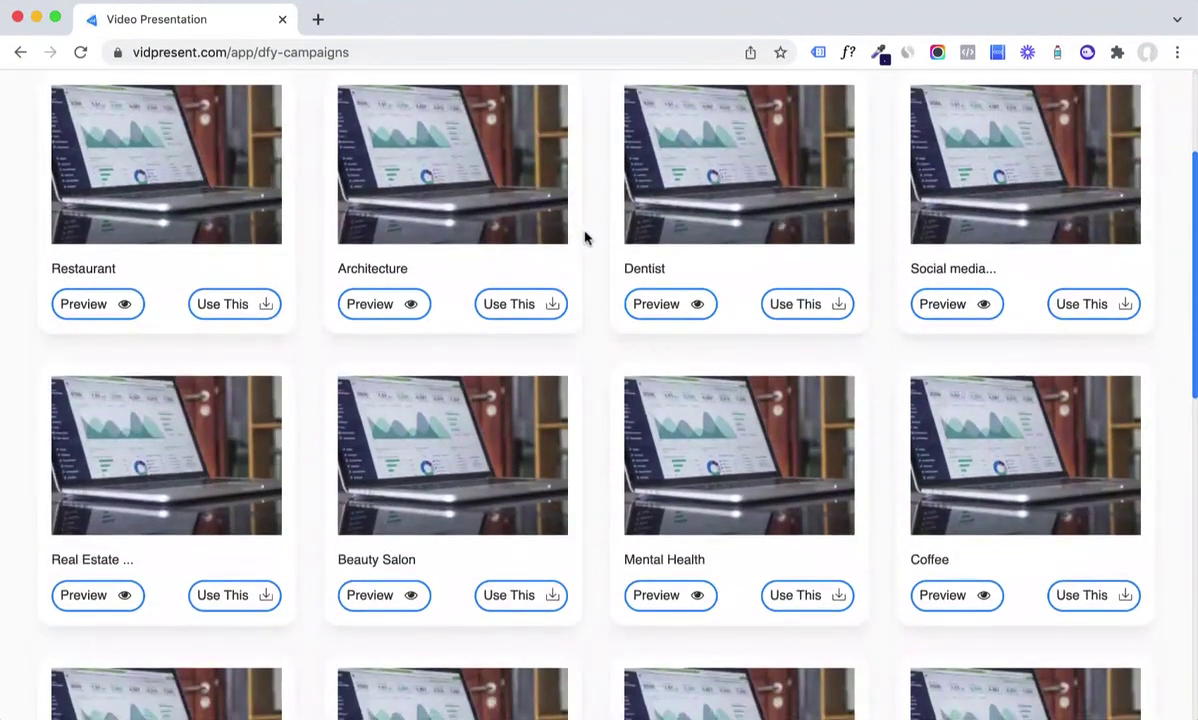
{"action": "scroll", "coordinate": [591, 312], "scroll_direction": "down", "scroll_amount": 5}
{"action": "scroll", "coordinate": [591, 312], "scroll_direction": "down", "scroll_amount": 3}
{"action": "scroll", "coordinate": [591, 312], "scroll_direction": "down", "scroll_amount": 3}
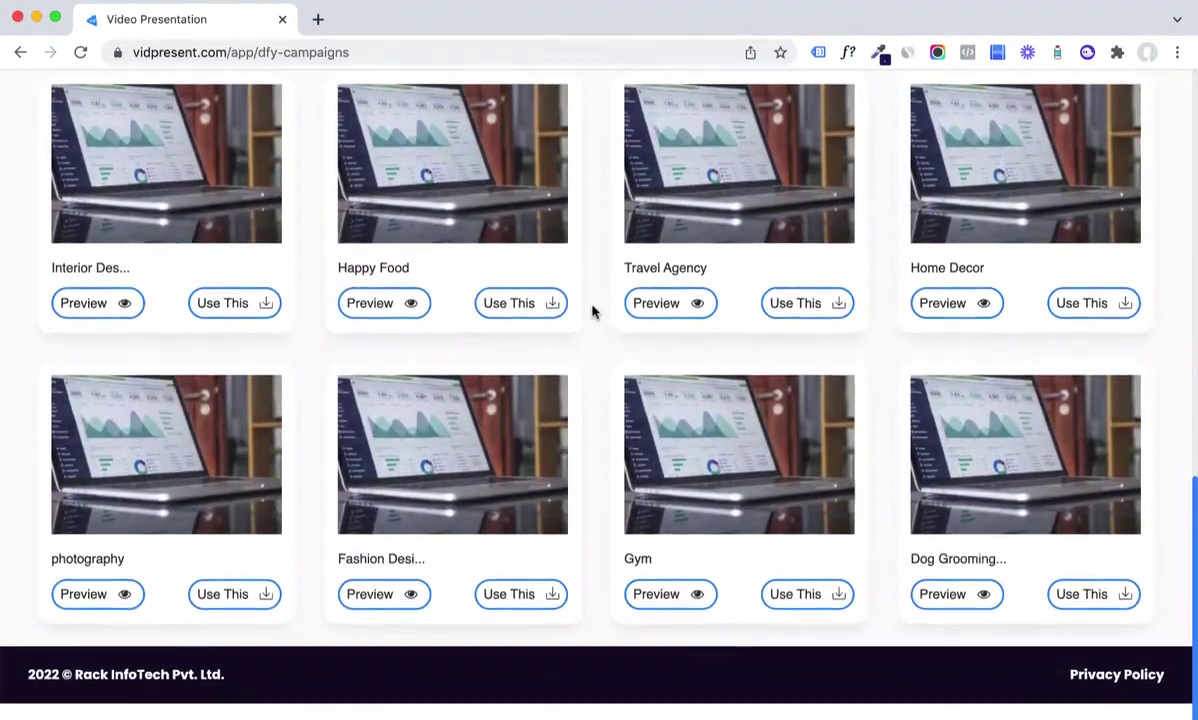
{"action": "scroll", "coordinate": [591, 312], "scroll_direction": "up", "scroll_amount": 5}
{"action": "scroll", "coordinate": [591, 312], "scroll_direction": "up", "scroll_amount": 5}
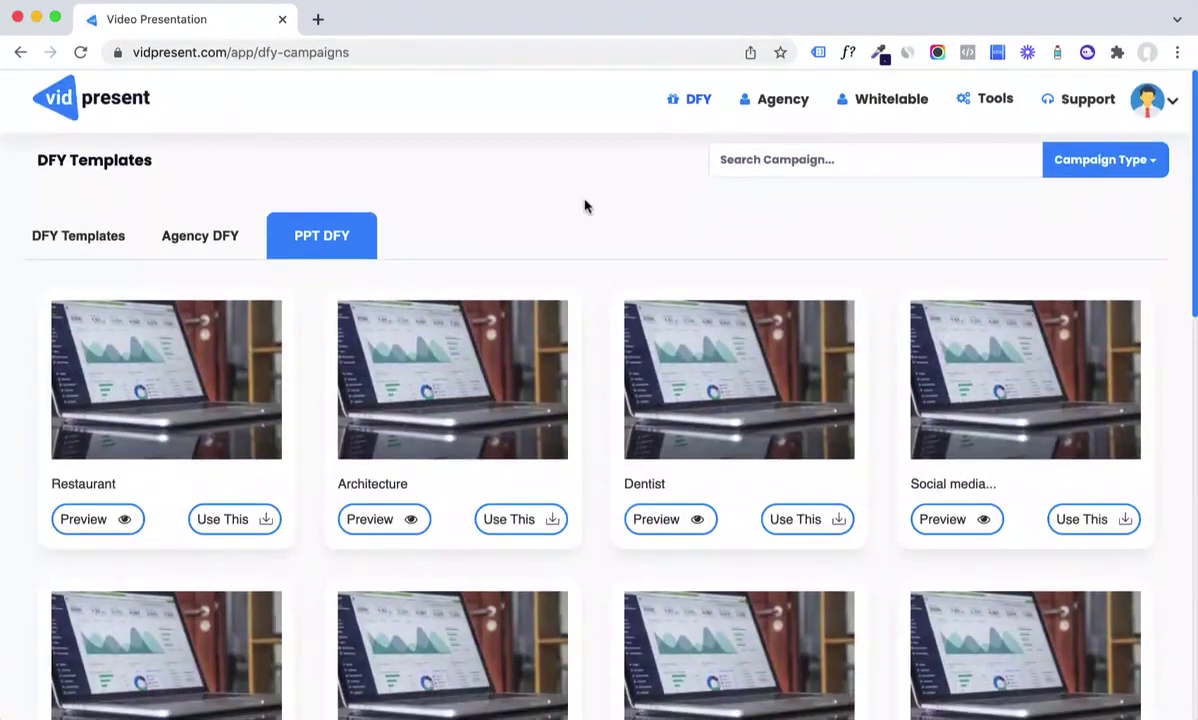